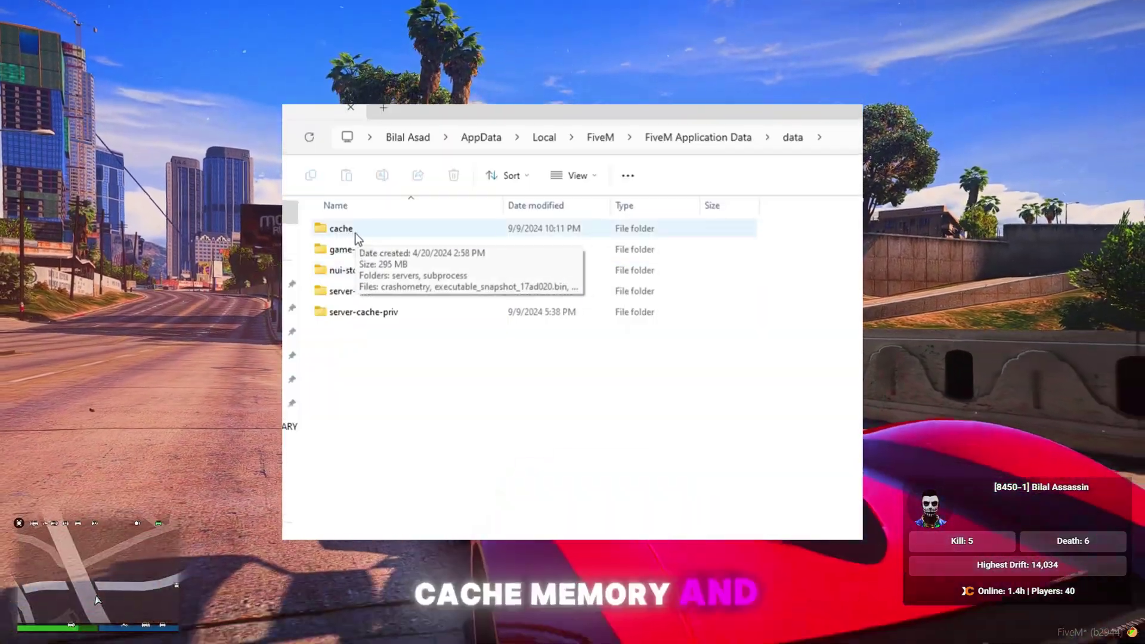
Select the files in the cache folder and set FiveM's graphics preference to High performance
{"action": "double_click", "coordinate": [355, 231]}
{"action": "left_click_drag", "start_coordinate": [436, 537], "coordinate": [367, 250]}
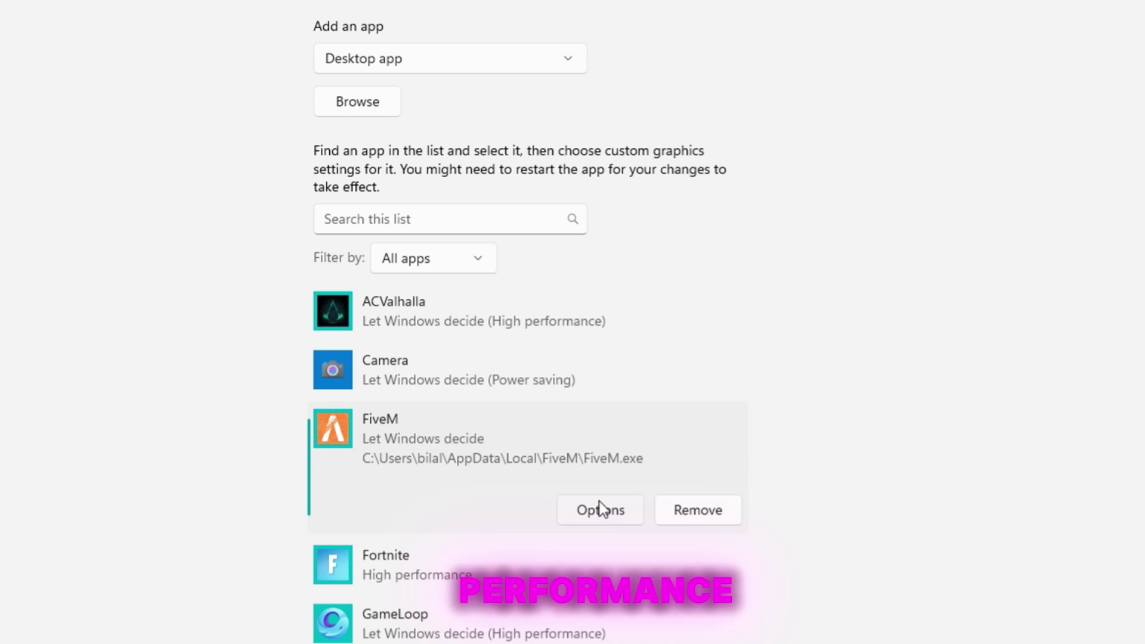
{"action": "left_click", "coordinate": [599, 509]}
{"action": "left_click", "coordinate": [488, 255]}
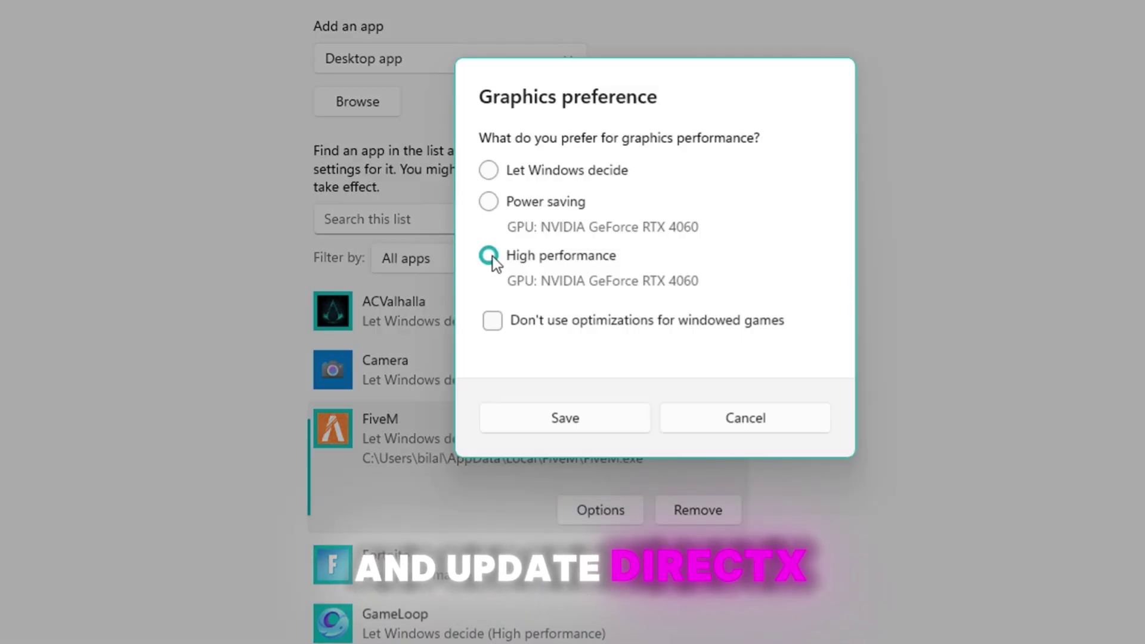
{"action": "left_click", "coordinate": [562, 428]}
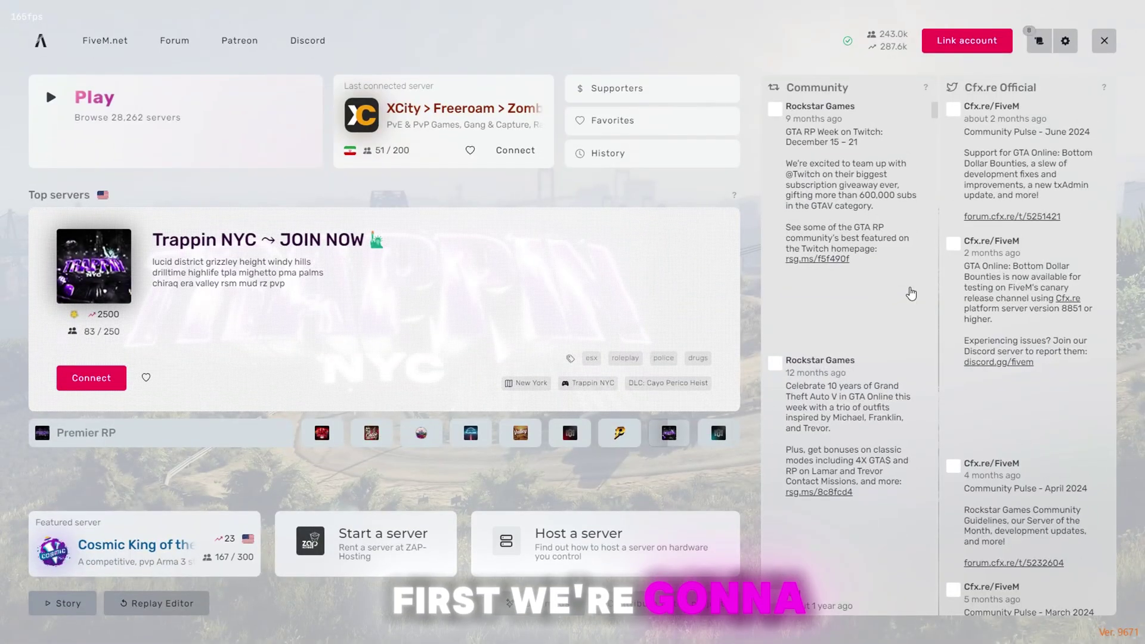
Review the options on the Game tab of FiveM's launcher settings
{"action": "left_click", "coordinate": [1065, 41]}
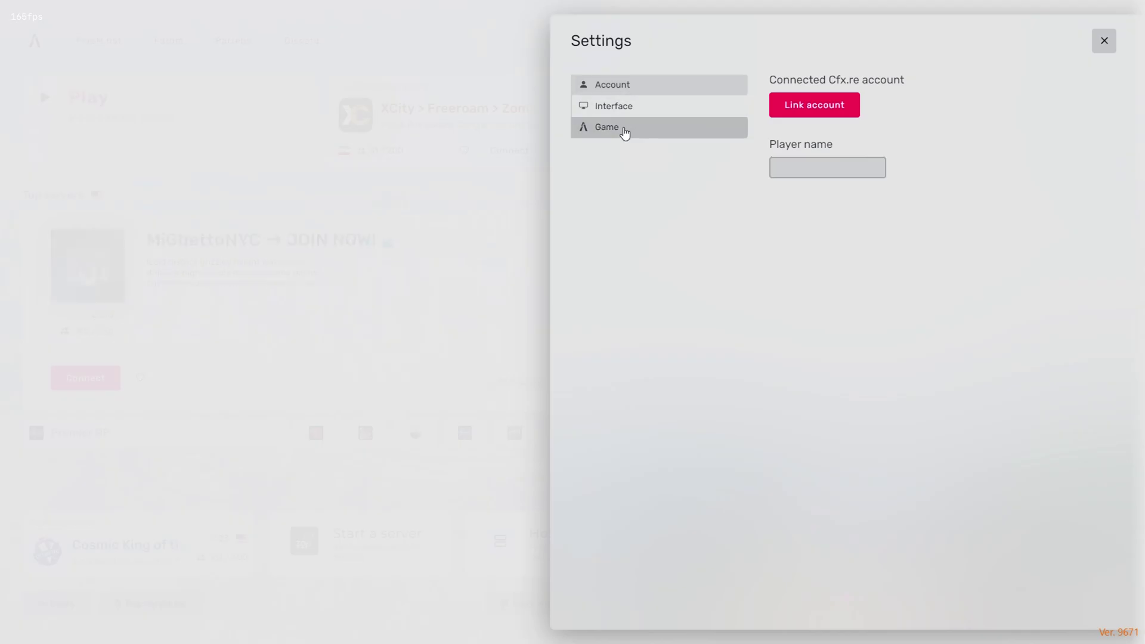
{"action": "left_click", "coordinate": [624, 130]}
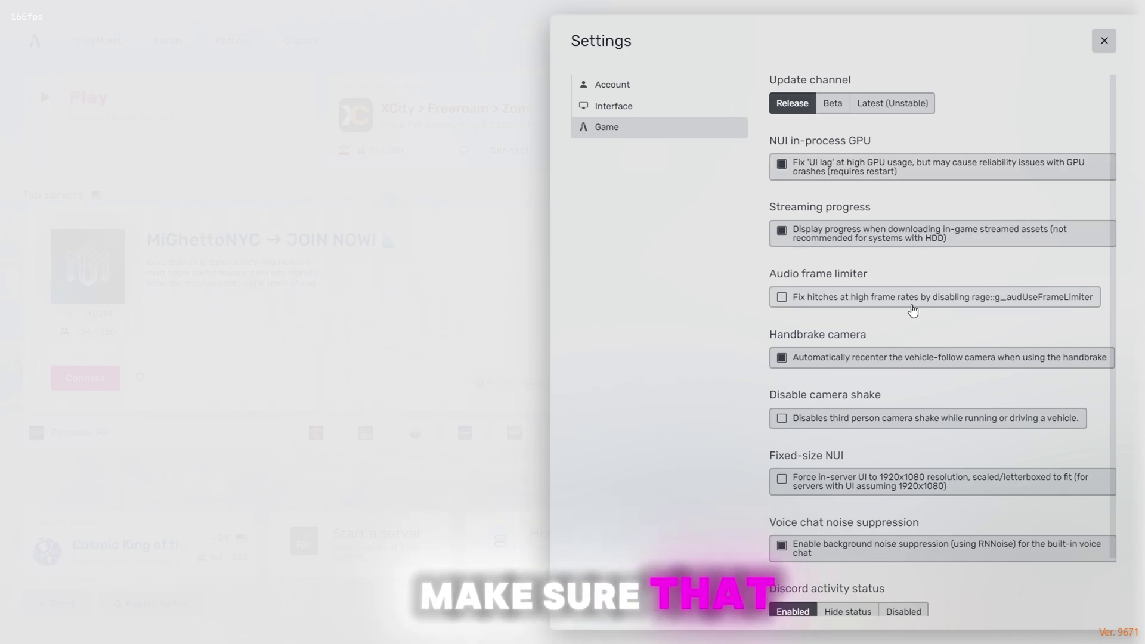
{"action": "left_click_drag", "start_coordinate": [1114, 220], "coordinate": [1122, 301]}
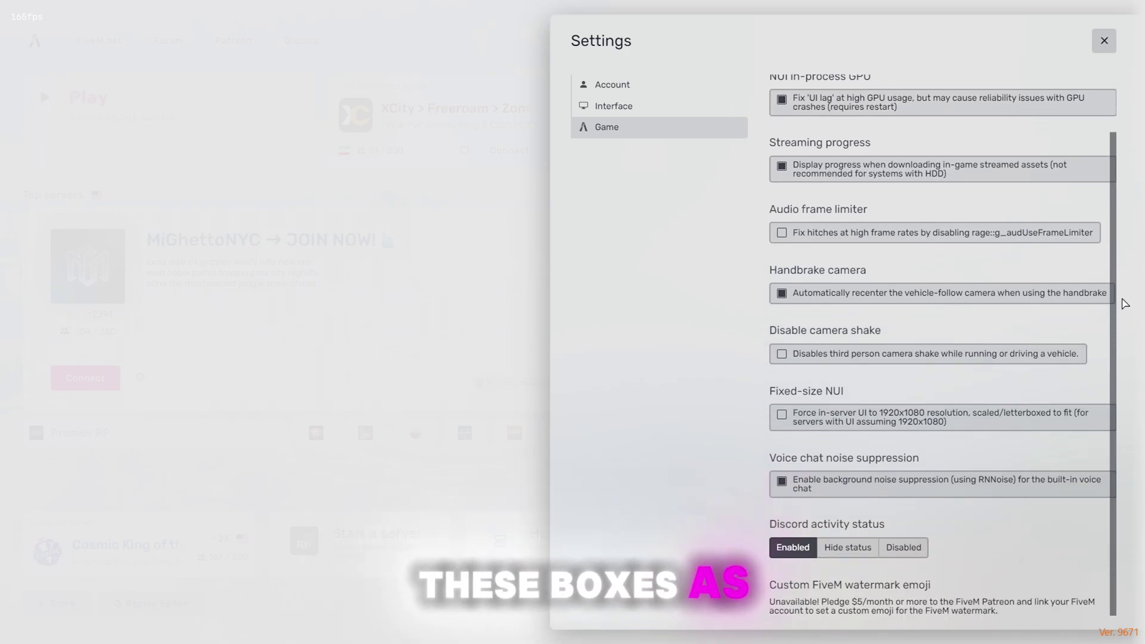
{"action": "scroll", "coordinate": [1125, 304], "scroll_direction": "up", "scroll_amount": 2}
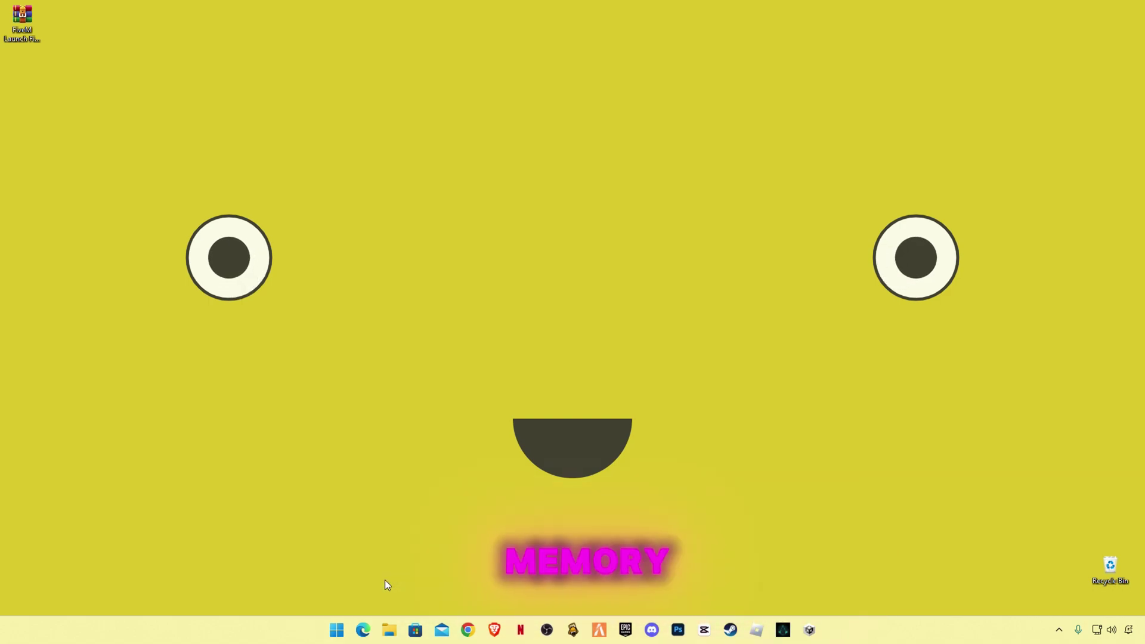
Run 'appdata', browse to Local\FiveM\FiveM Application Data, and maximize the window
{"action": "right_click", "coordinate": [334, 624]}
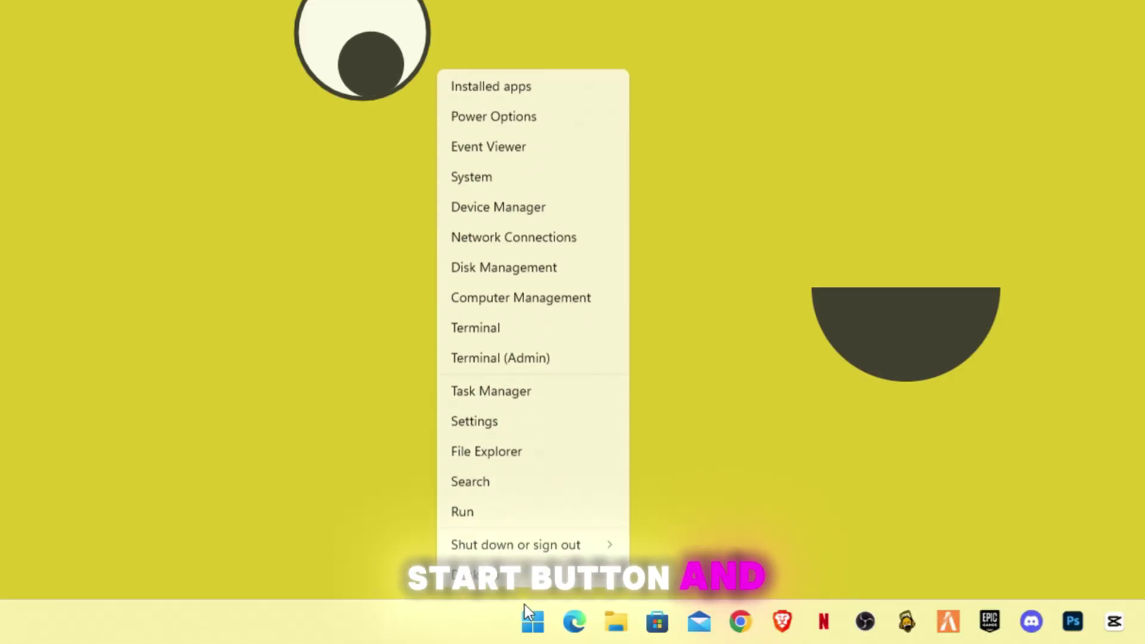
{"action": "left_click", "coordinate": [464, 508]}
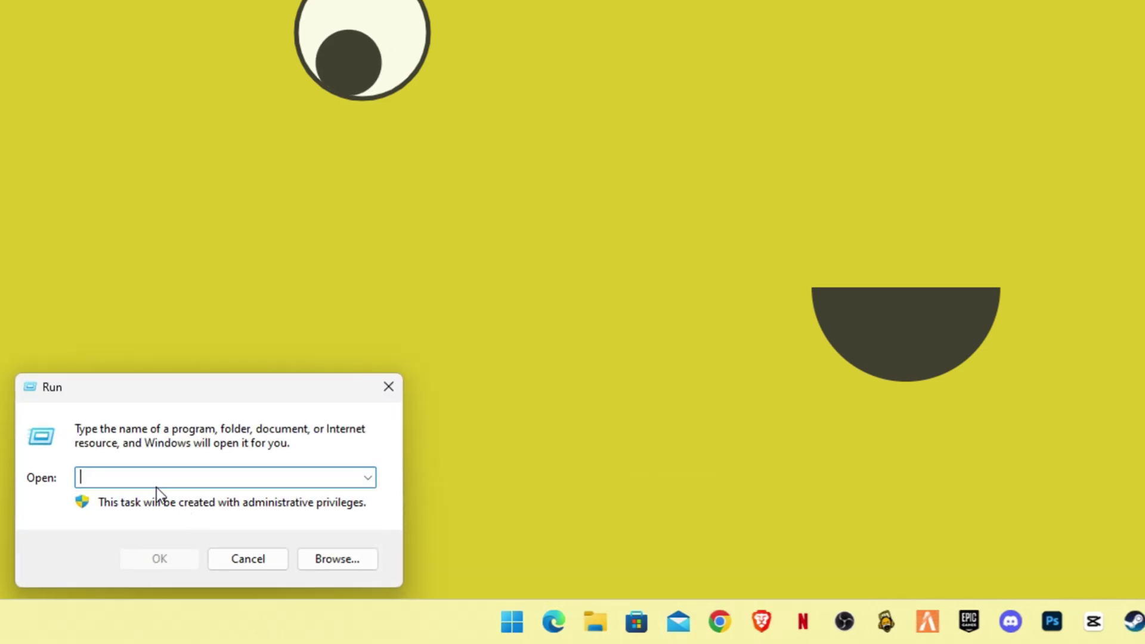
{"action": "type", "text": "app"}
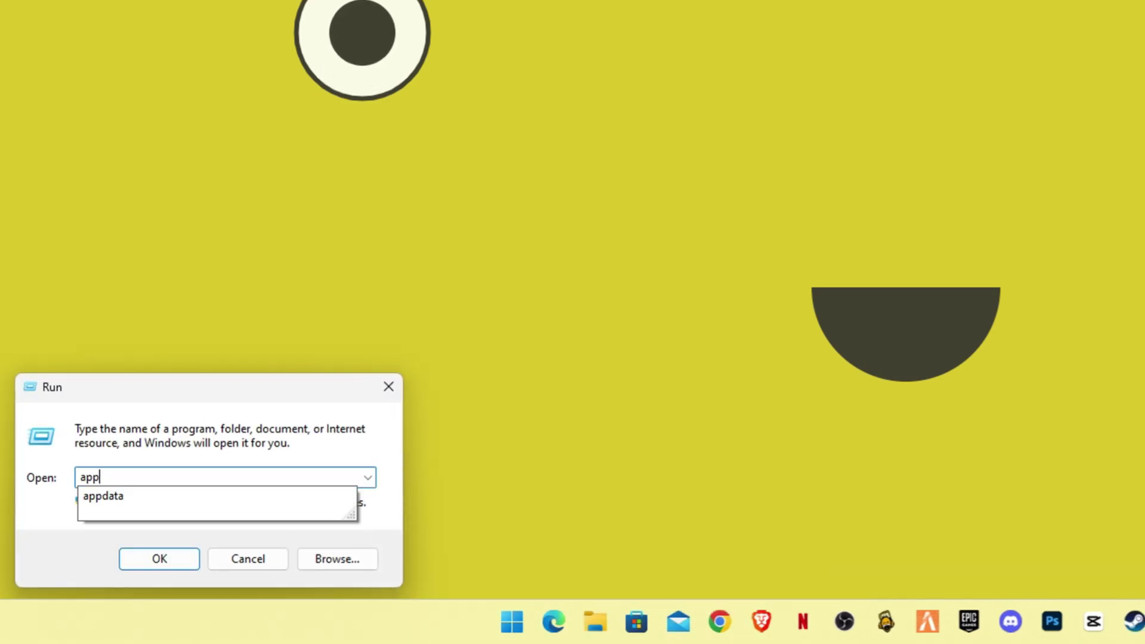
{"action": "type", "text": "data"}
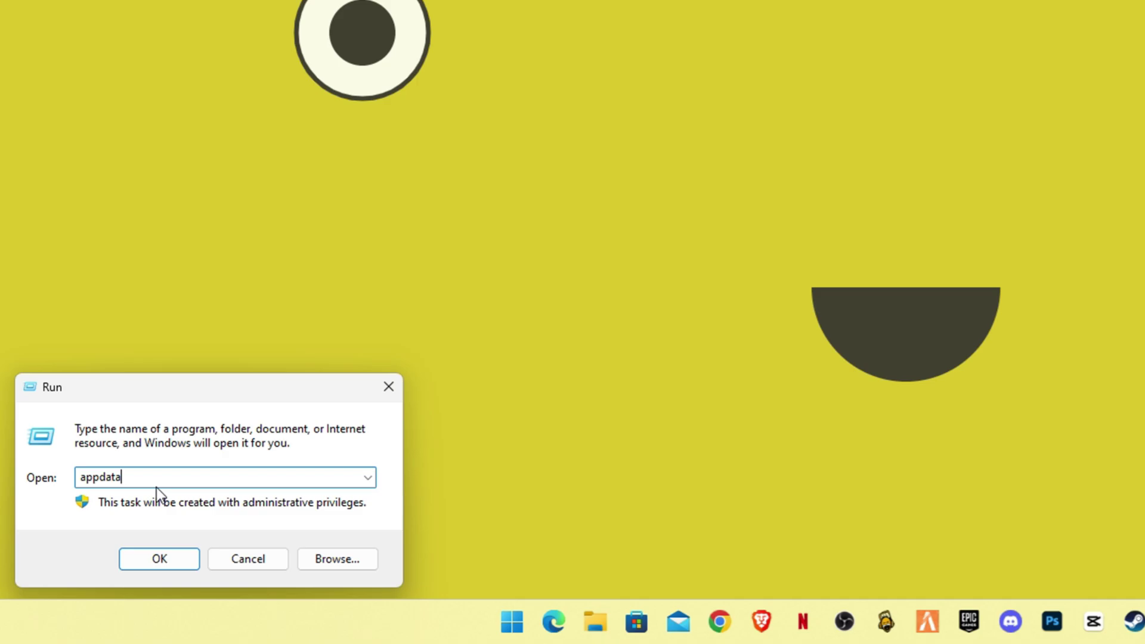
{"action": "key", "text": "Return"}
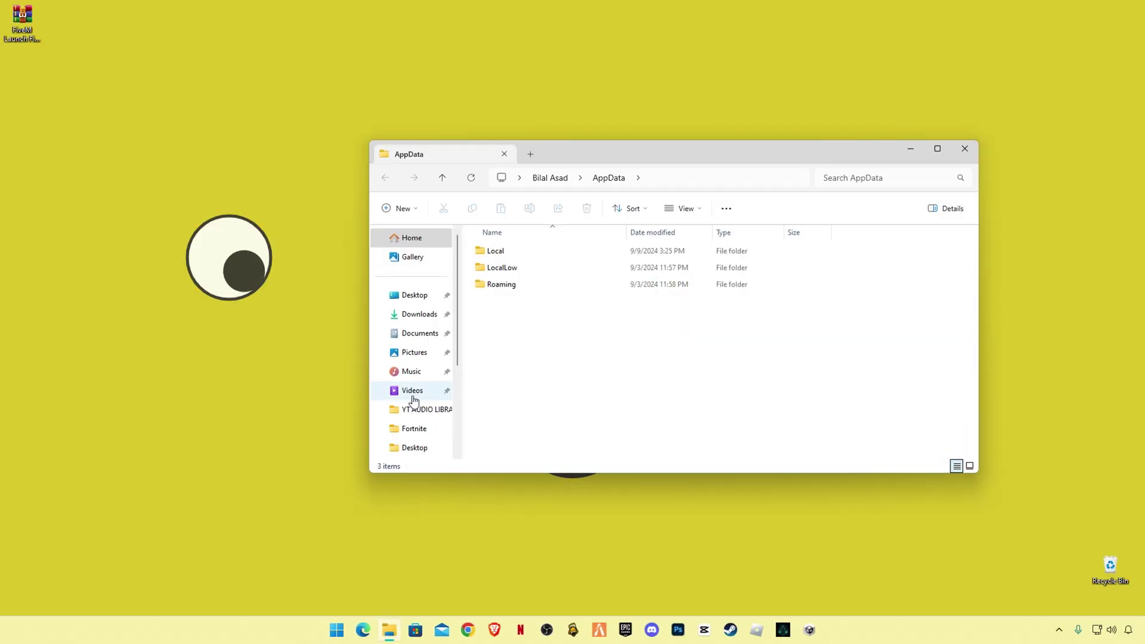
{"action": "double_click", "coordinate": [510, 251]}
{"action": "left_click", "coordinate": [514, 346]}
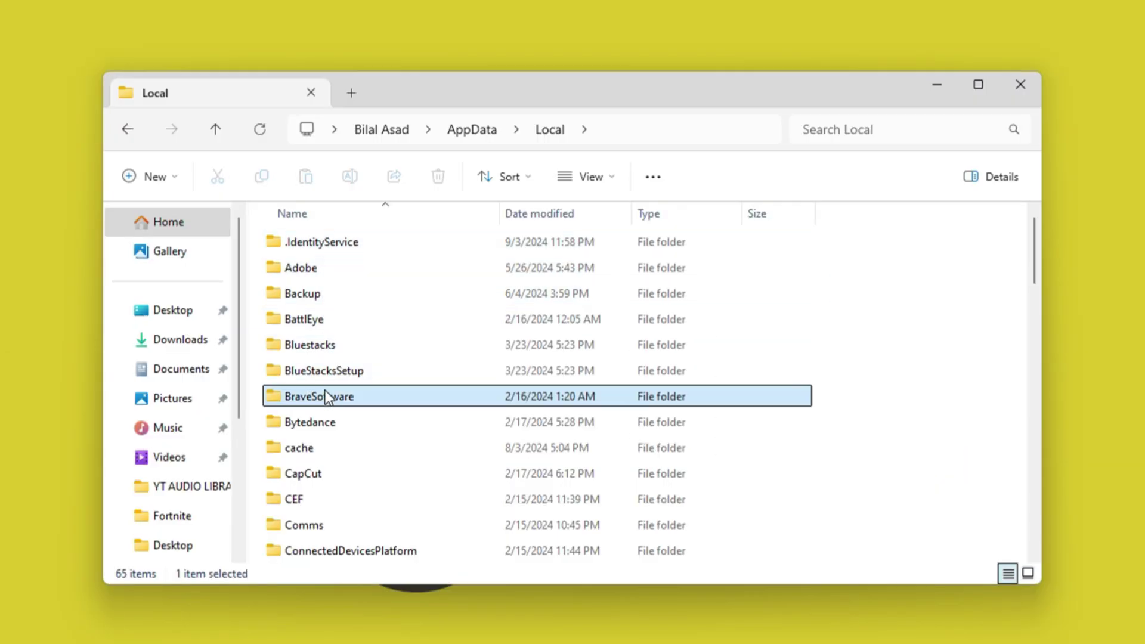
{"action": "key", "text": "f"}
{"action": "double_click", "coordinate": [305, 239]}
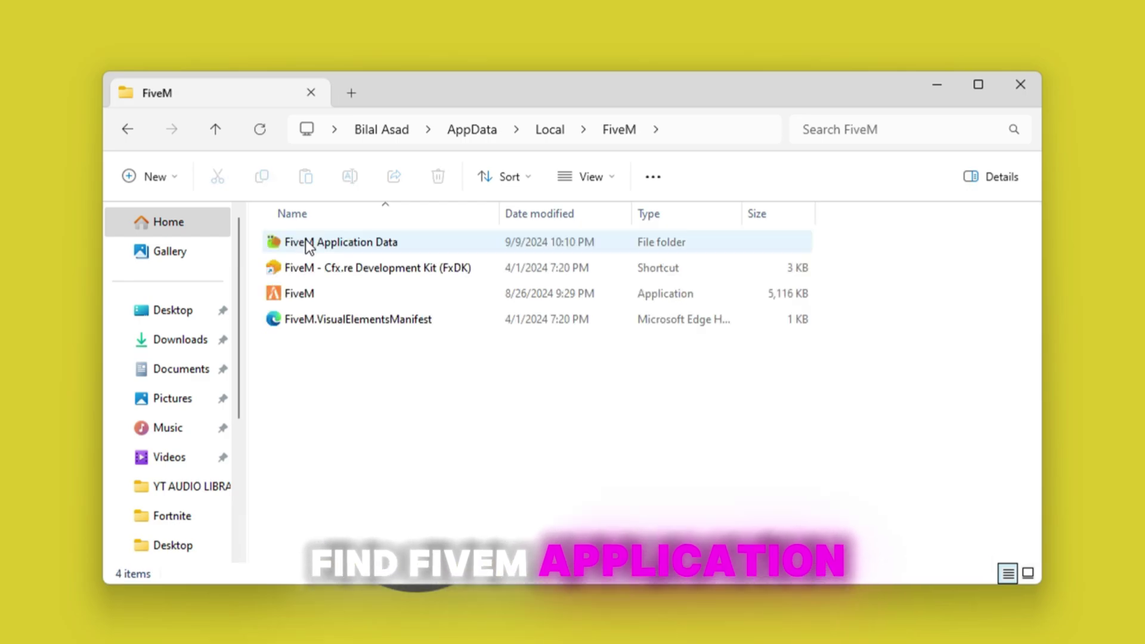
{"action": "double_click", "coordinate": [339, 250]}
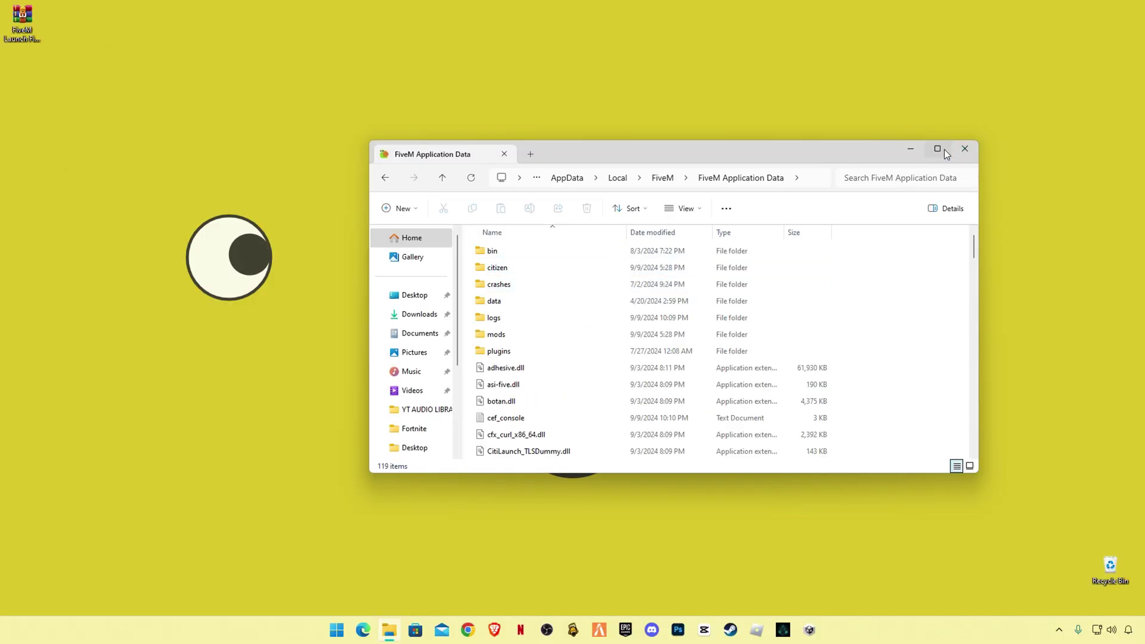
{"action": "left_click", "coordinate": [941, 150]}
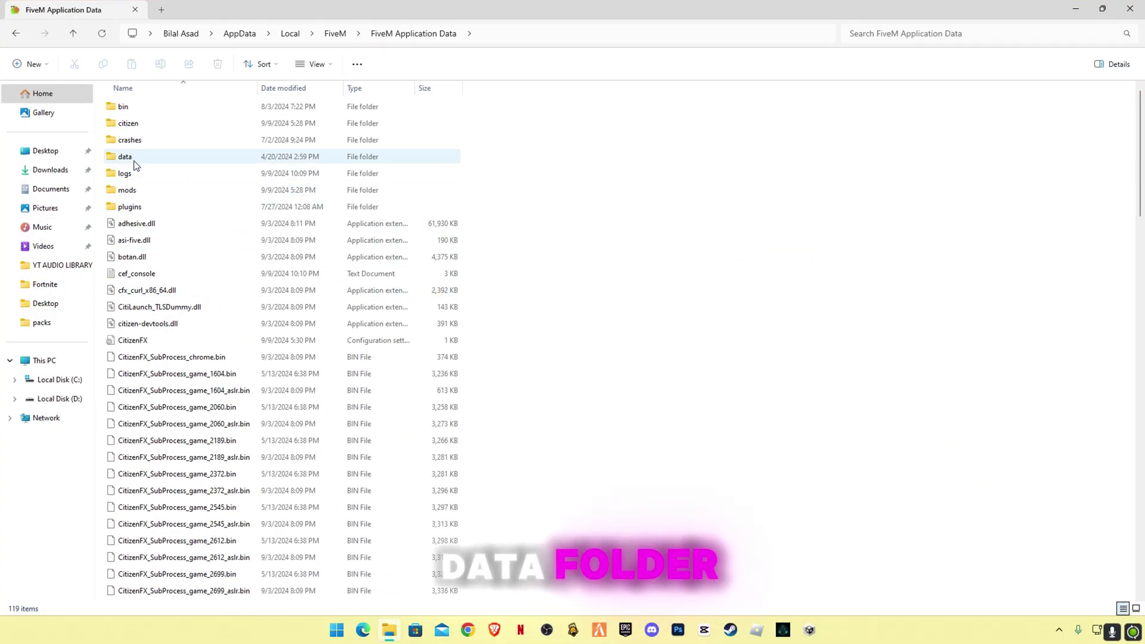
Delete everything inside the data\cache folder
{"action": "double_click", "coordinate": [125, 157]}
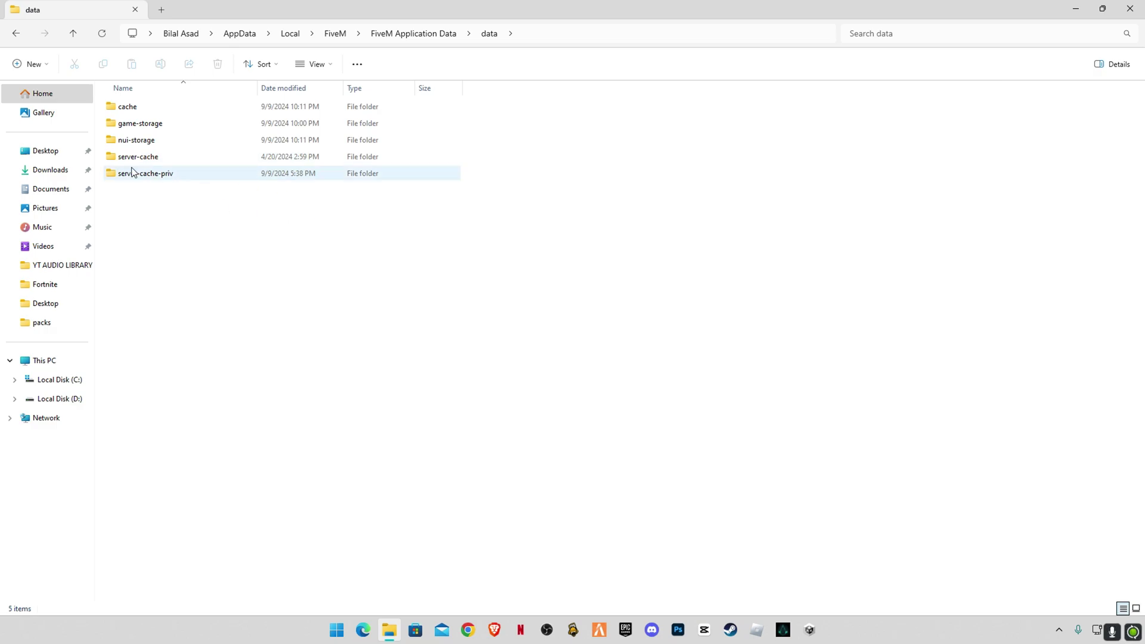
{"action": "double_click", "coordinate": [138, 110]}
{"action": "left_click_drag", "start_coordinate": [203, 360], "coordinate": [143, 103]}
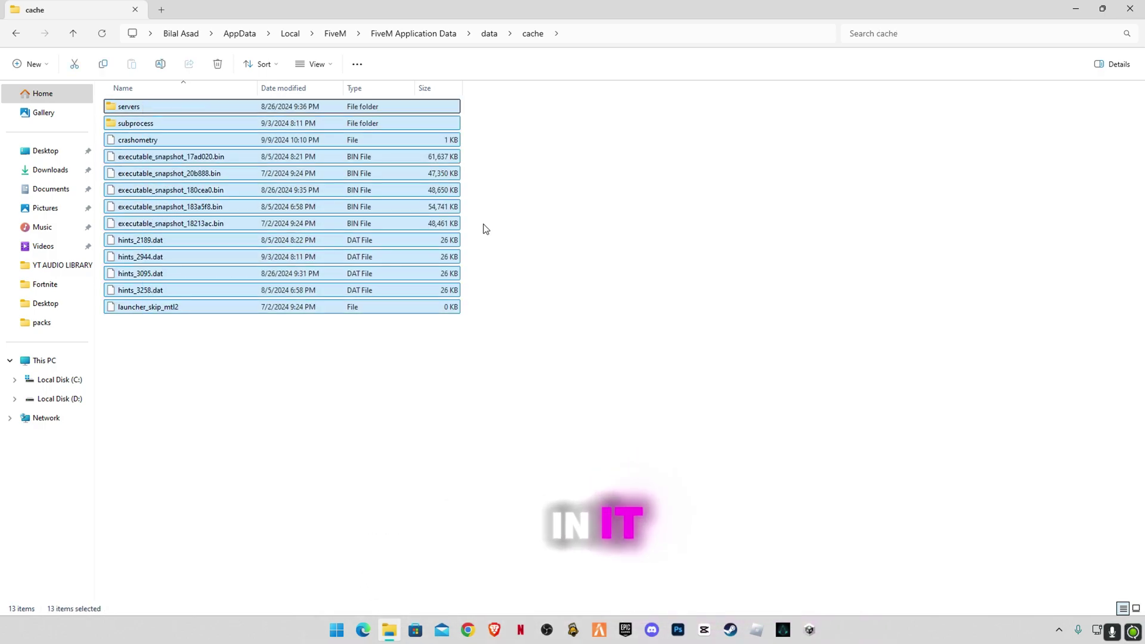
{"action": "key", "text": "Delete"}
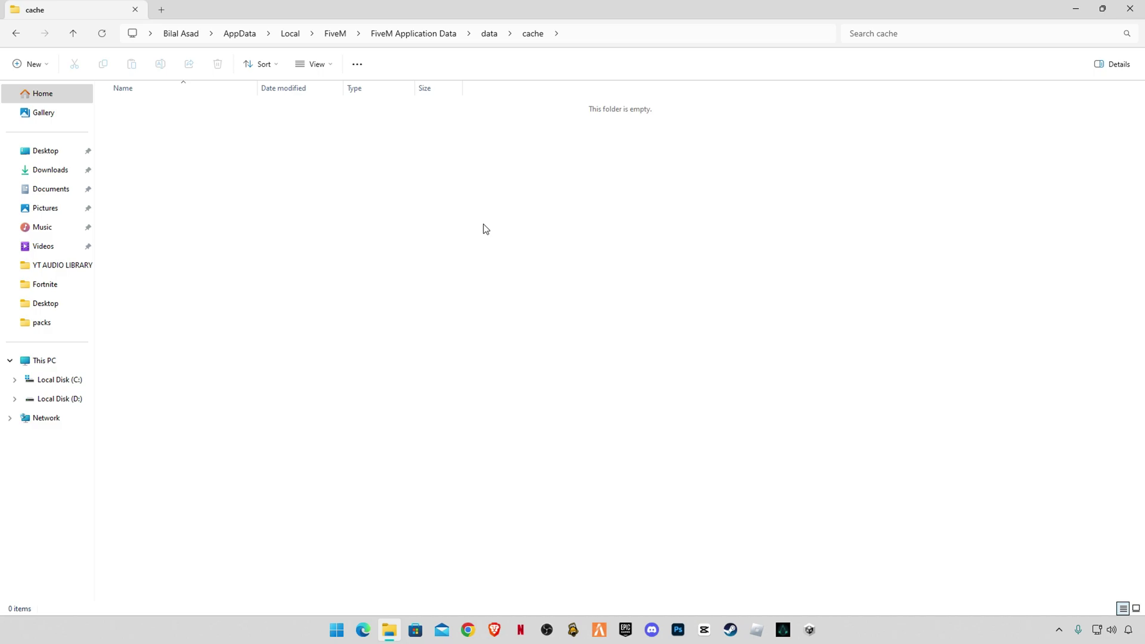
Open the mods folder and select the sculpture_revival.rpf file
{"action": "left_click", "coordinate": [16, 34]}
{"action": "left_click", "coordinate": [16, 34]}
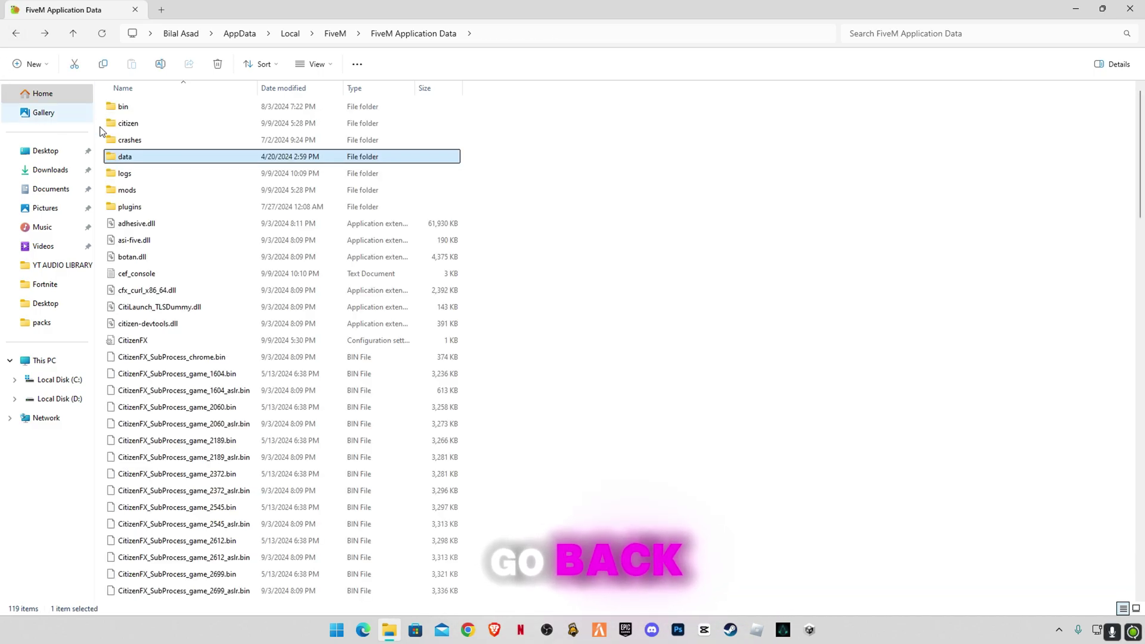
{"action": "double_click", "coordinate": [127, 190]}
{"action": "left_click_drag", "start_coordinate": [182, 155], "coordinate": [118, 91]}
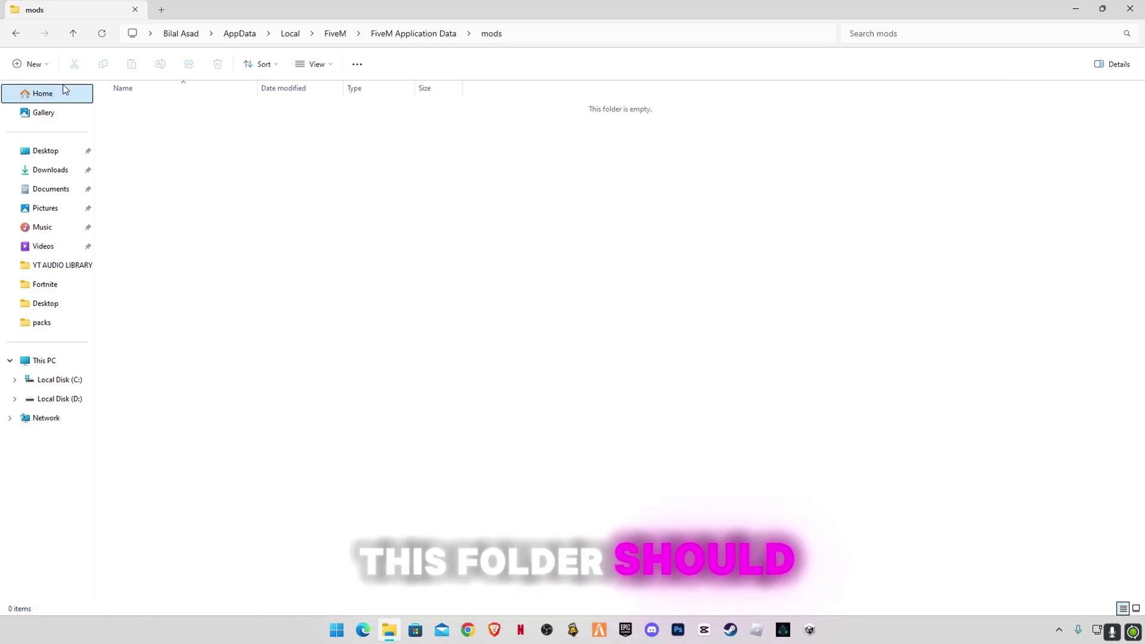
Search 'gr' from Start and open the Graphics settings page
{"action": "left_click", "coordinate": [15, 40]}
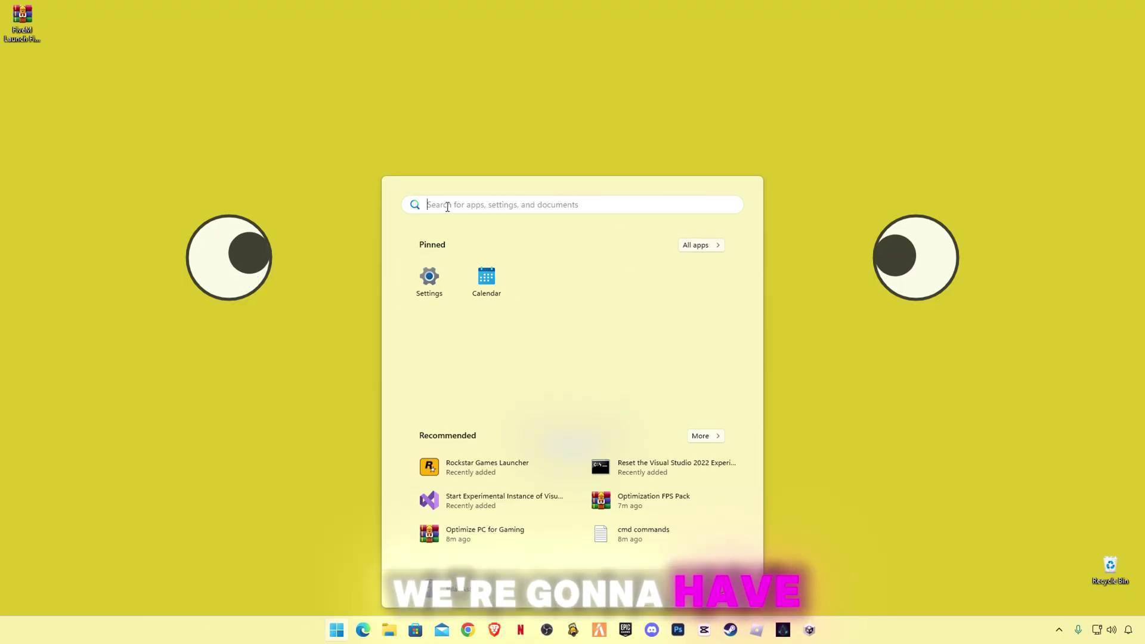
{"action": "left_click", "coordinate": [446, 208]}
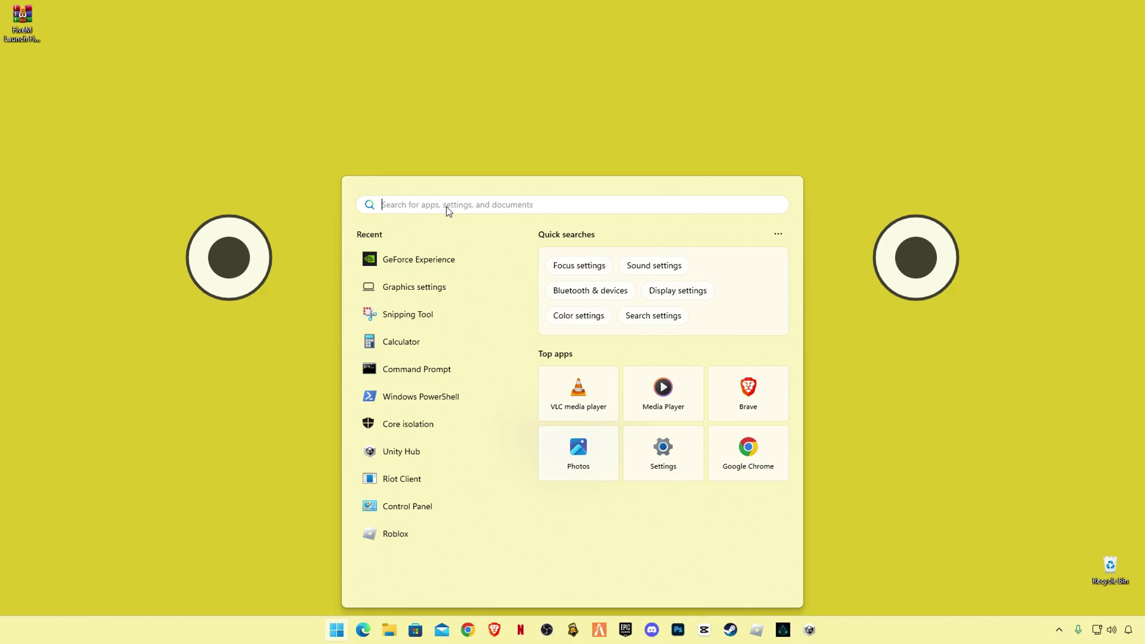
{"action": "type", "text": "graphics"}
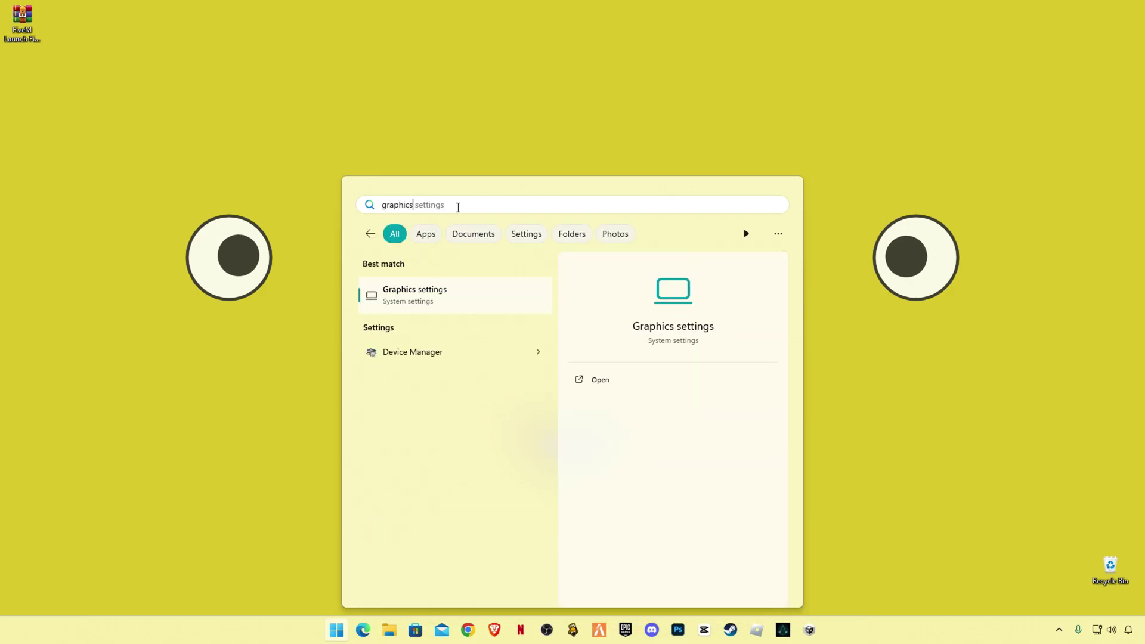
{"action": "left_click", "coordinate": [441, 289]}
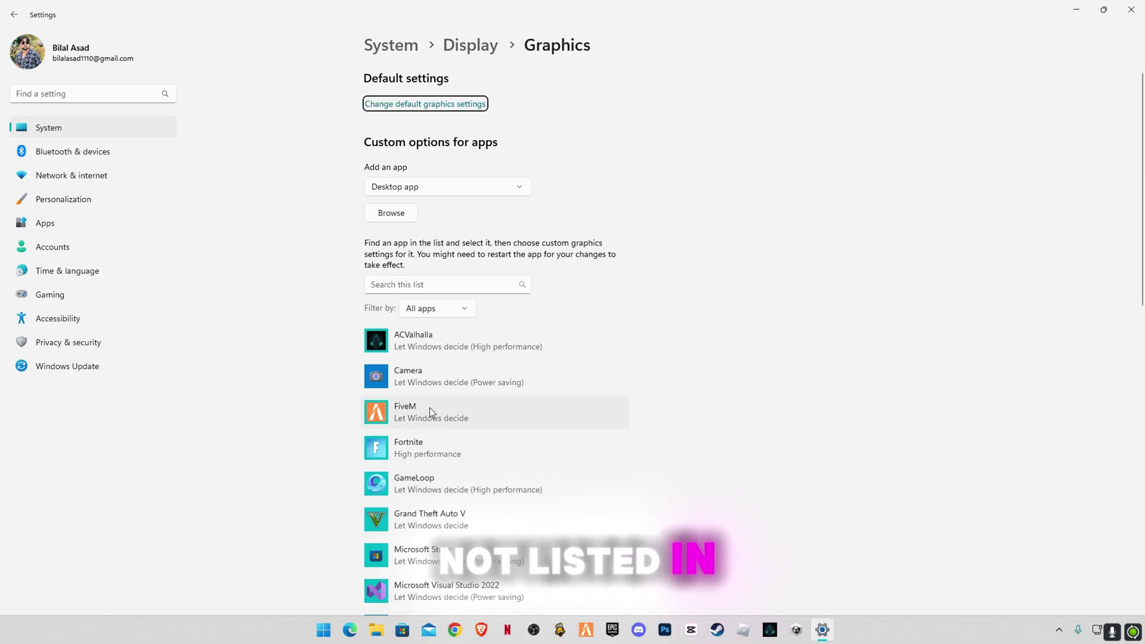
Browse the add-an-app picker to the user's profile folder under C:\Users
{"action": "left_click", "coordinate": [403, 214]}
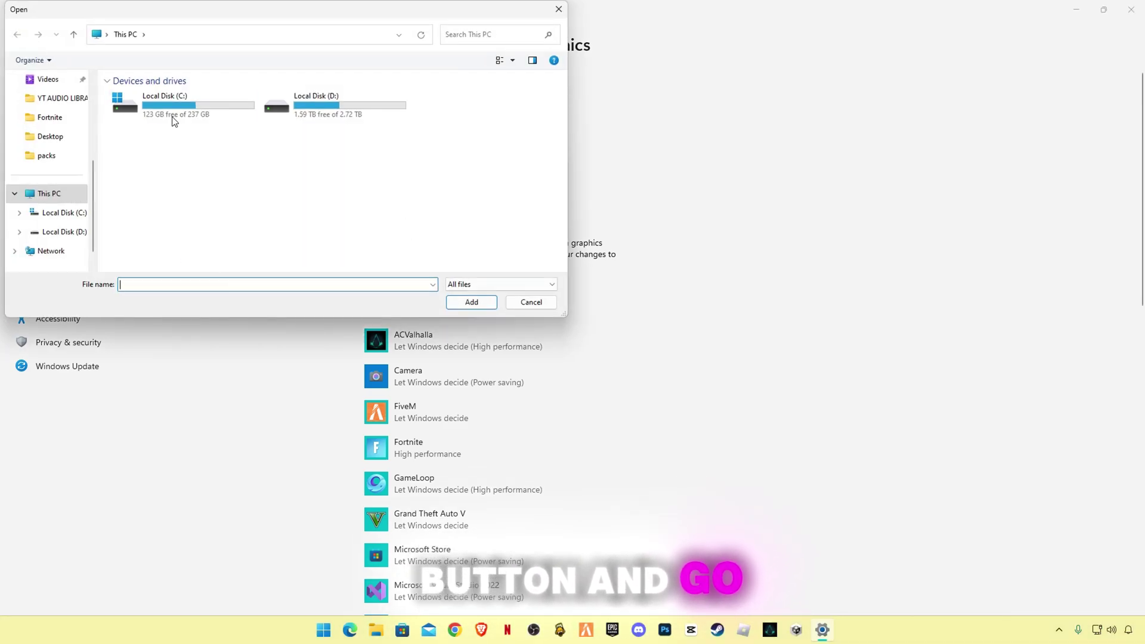
{"action": "double_click", "coordinate": [187, 113]}
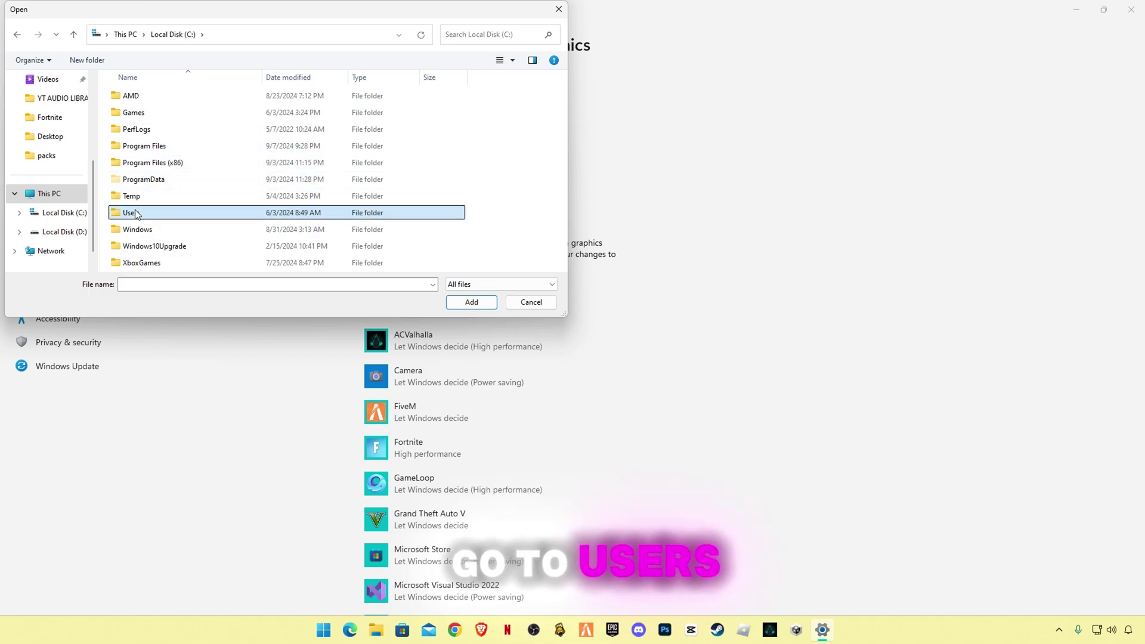
{"action": "double_click", "coordinate": [129, 212]}
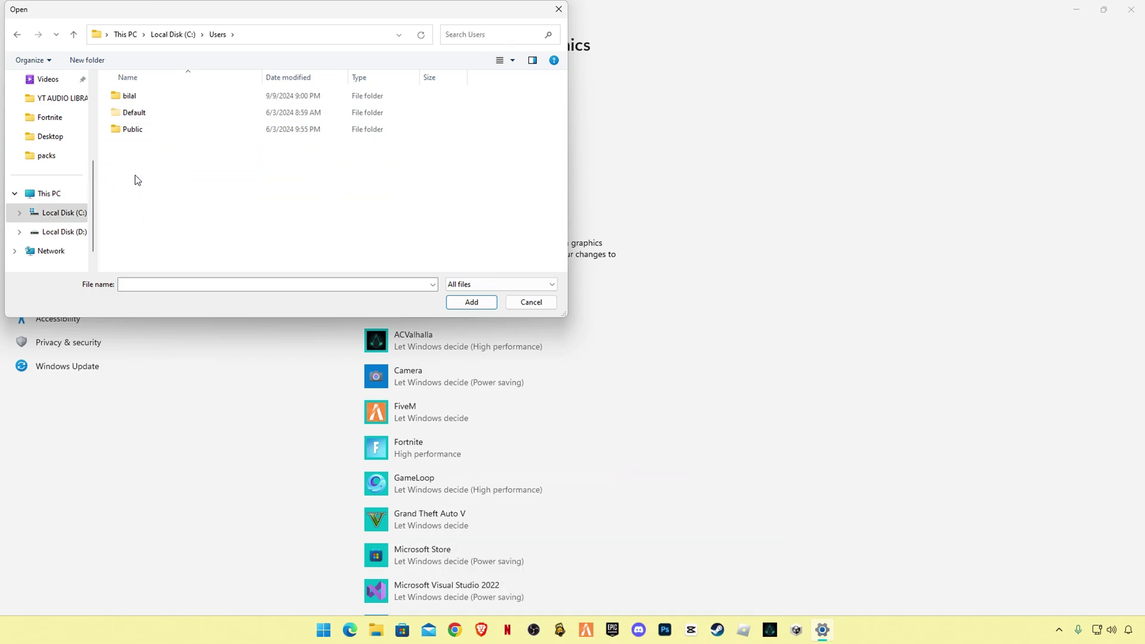
{"action": "double_click", "coordinate": [142, 99]}
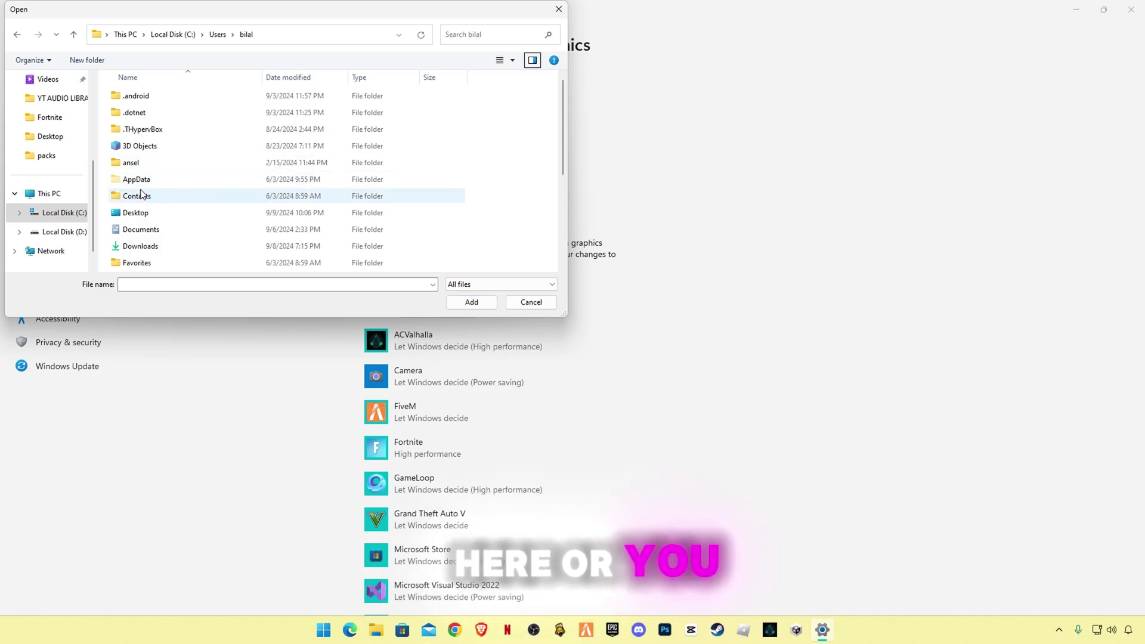
Cancel the picker and show hidden items in File Explorer's View > Show menu
{"action": "left_click", "coordinate": [531, 302]}
{"action": "left_click", "coordinate": [375, 628]}
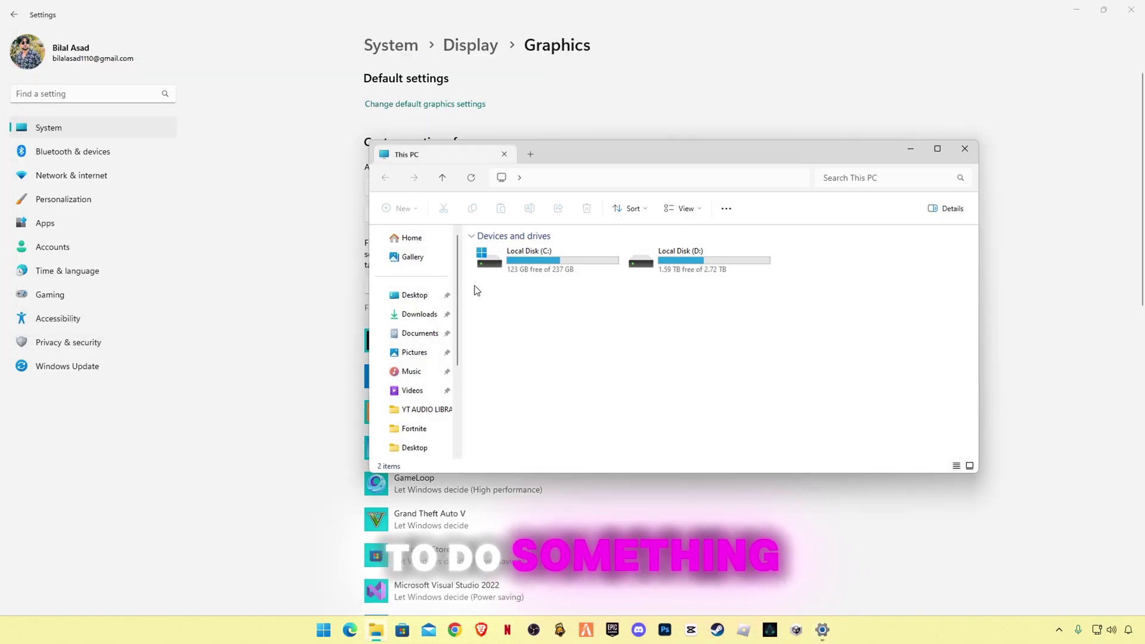
{"action": "double_click", "coordinate": [530, 273]}
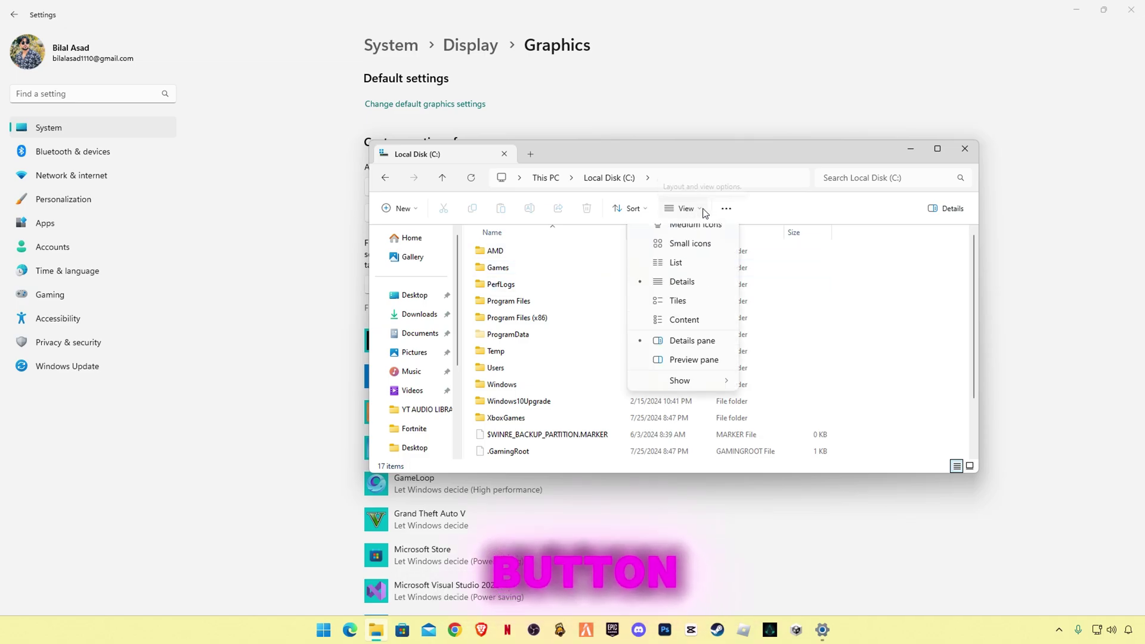
{"action": "mouse_move", "coordinate": [722, 434]}
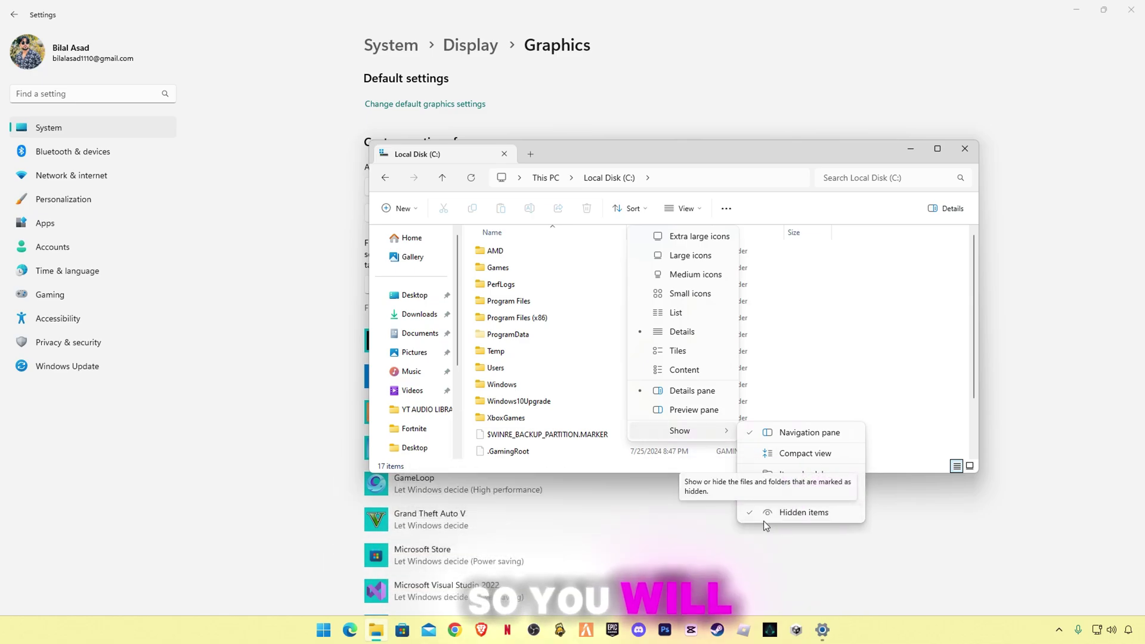
{"action": "left_click", "coordinate": [949, 157]}
{"action": "left_click", "coordinate": [965, 148]}
Add the FiveM application from the profile's AppData\Local\FiveM folder to the graphics list
{"action": "left_click", "coordinate": [401, 223]}
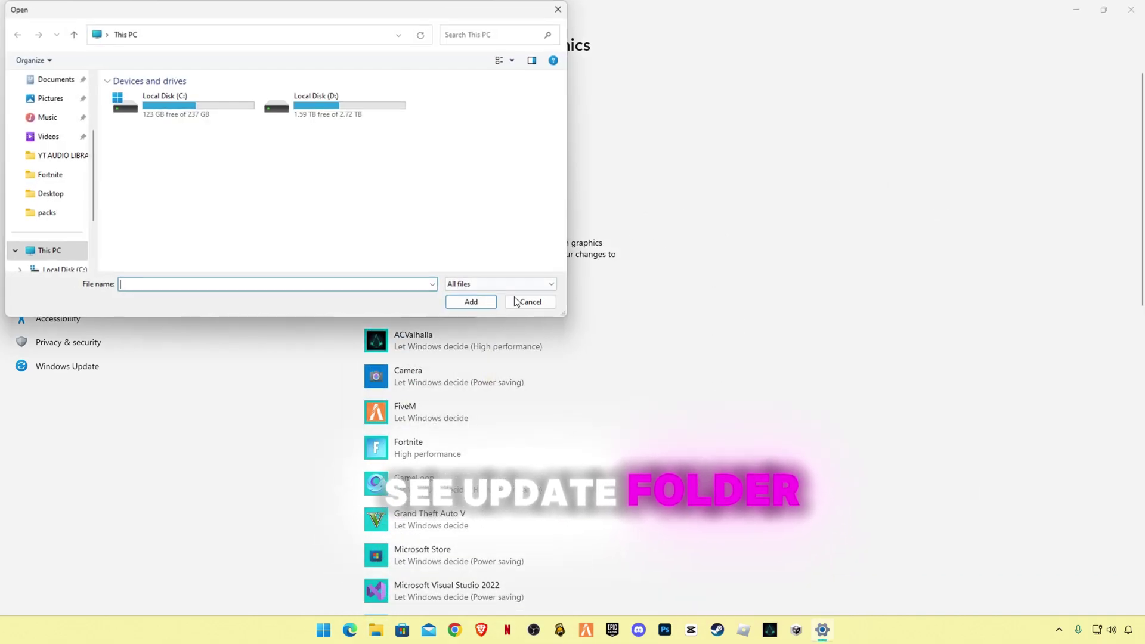
{"action": "double_click", "coordinate": [215, 113]}
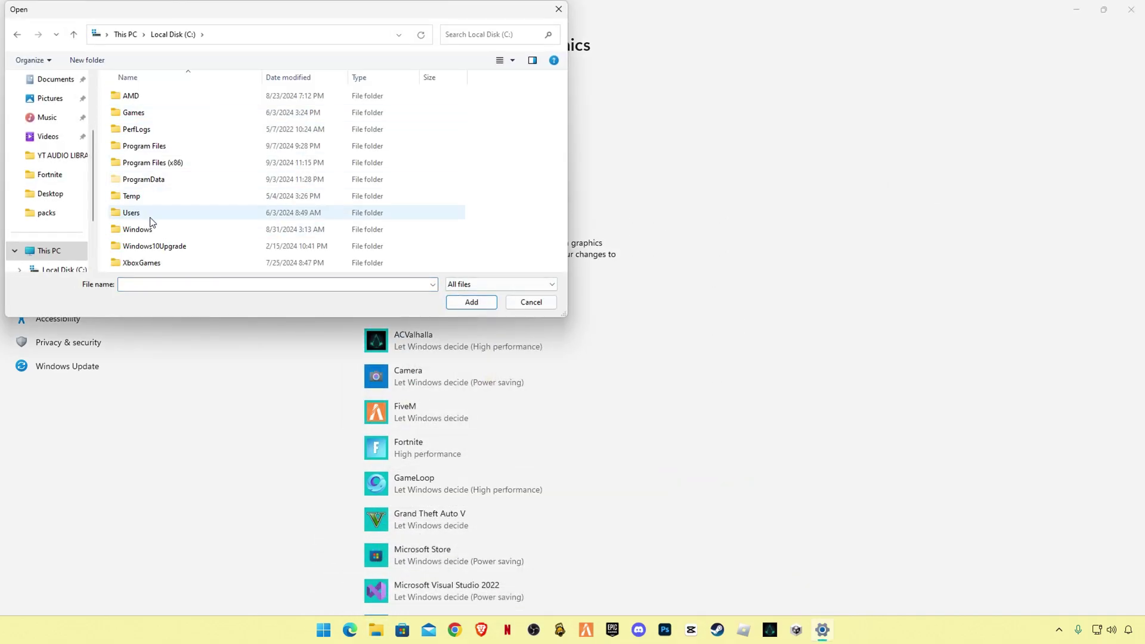
{"action": "double_click", "coordinate": [132, 212]}
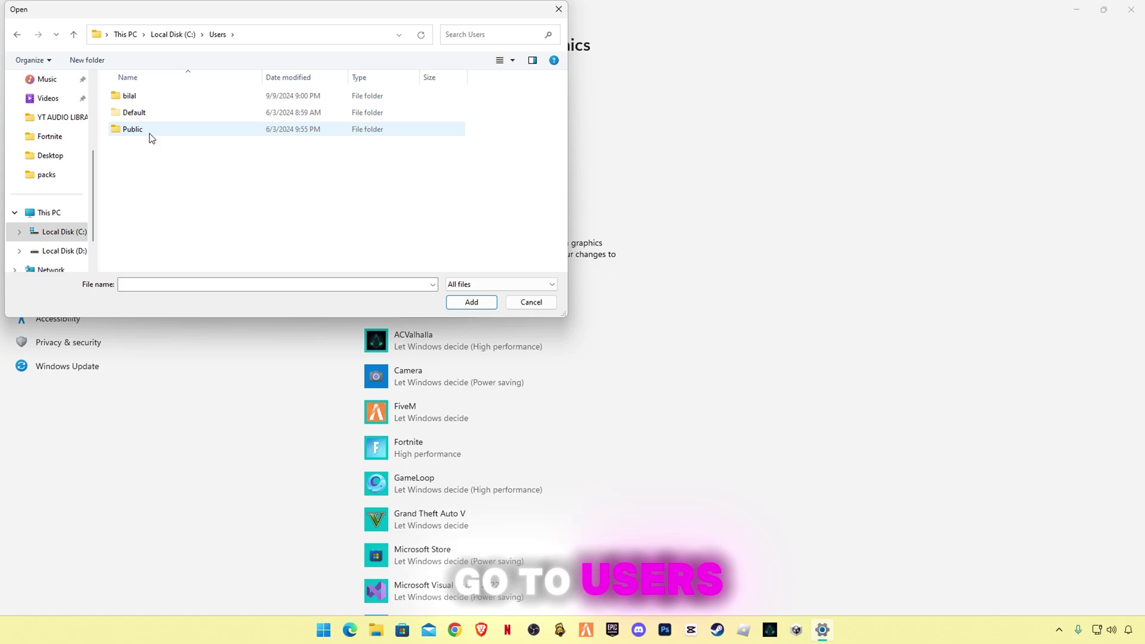
{"action": "double_click", "coordinate": [129, 96]}
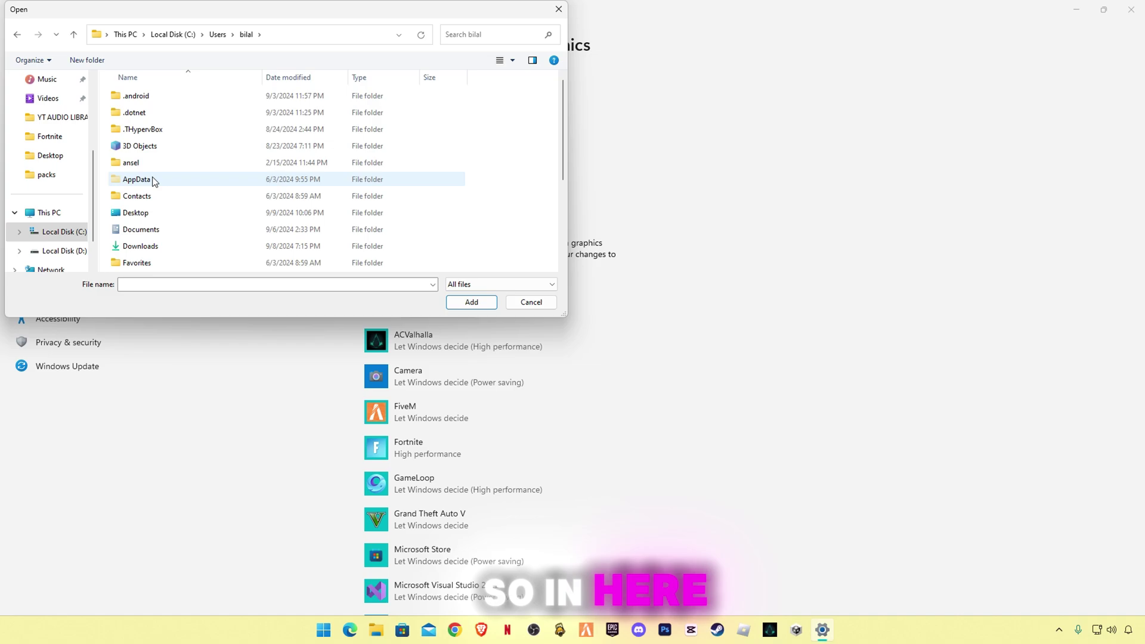
{"action": "left_click", "coordinate": [143, 181]}
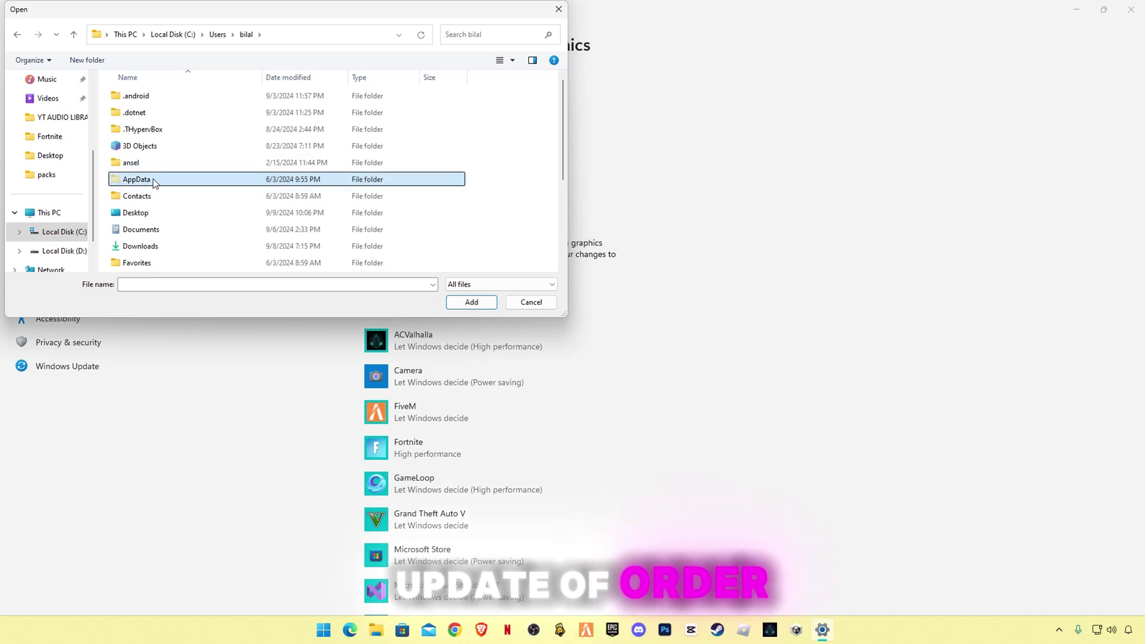
{"action": "double_click", "coordinate": [141, 179]}
{"action": "double_click", "coordinate": [136, 96]}
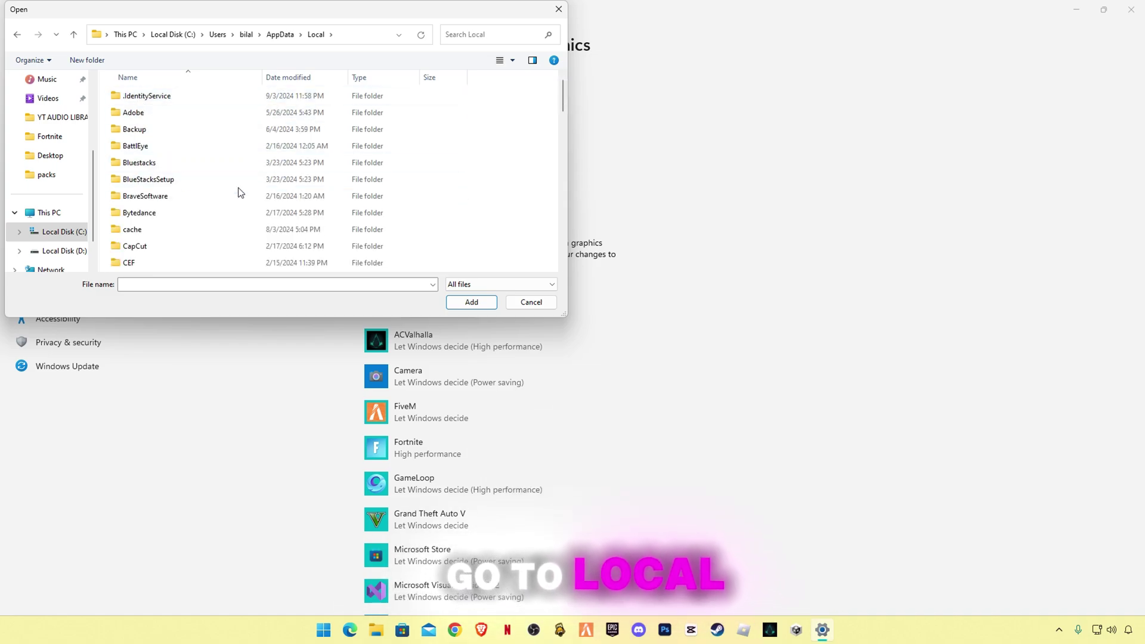
{"action": "left_click_drag", "start_coordinate": [562, 101], "coordinate": [566, 162]}
{"action": "double_click", "coordinate": [142, 162]}
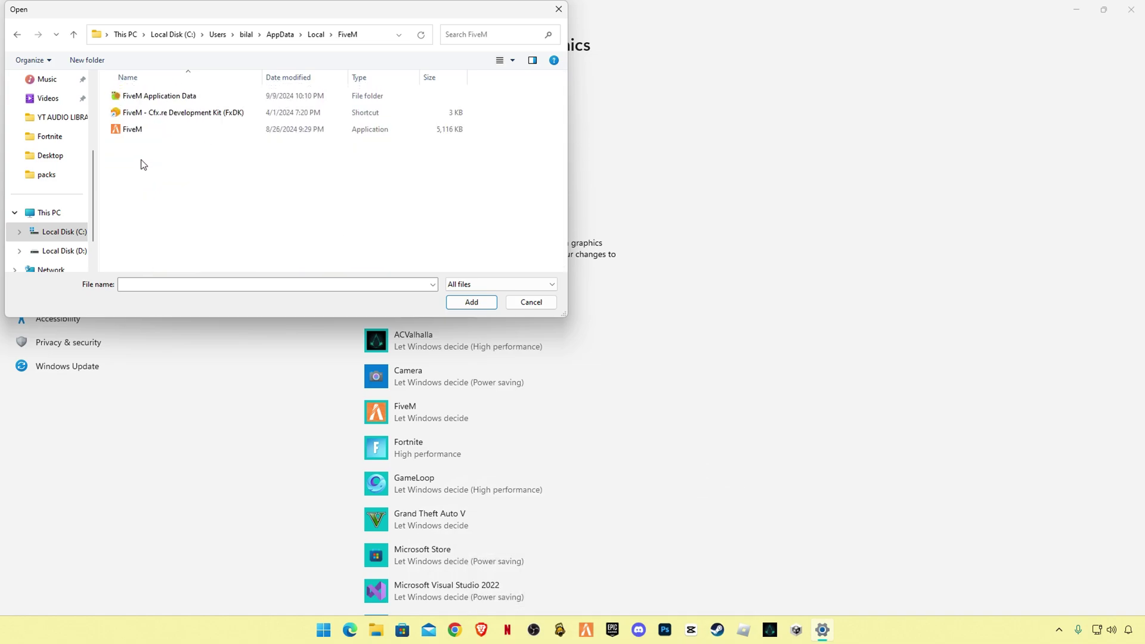
{"action": "left_click", "coordinate": [155, 132]}
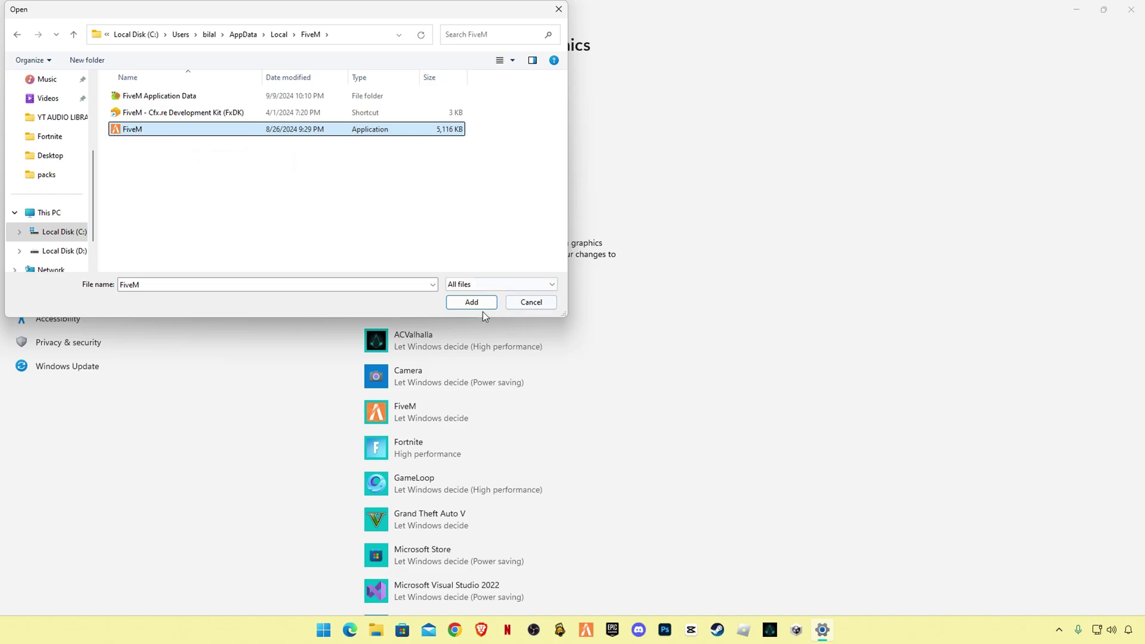
{"action": "left_click", "coordinate": [531, 301]}
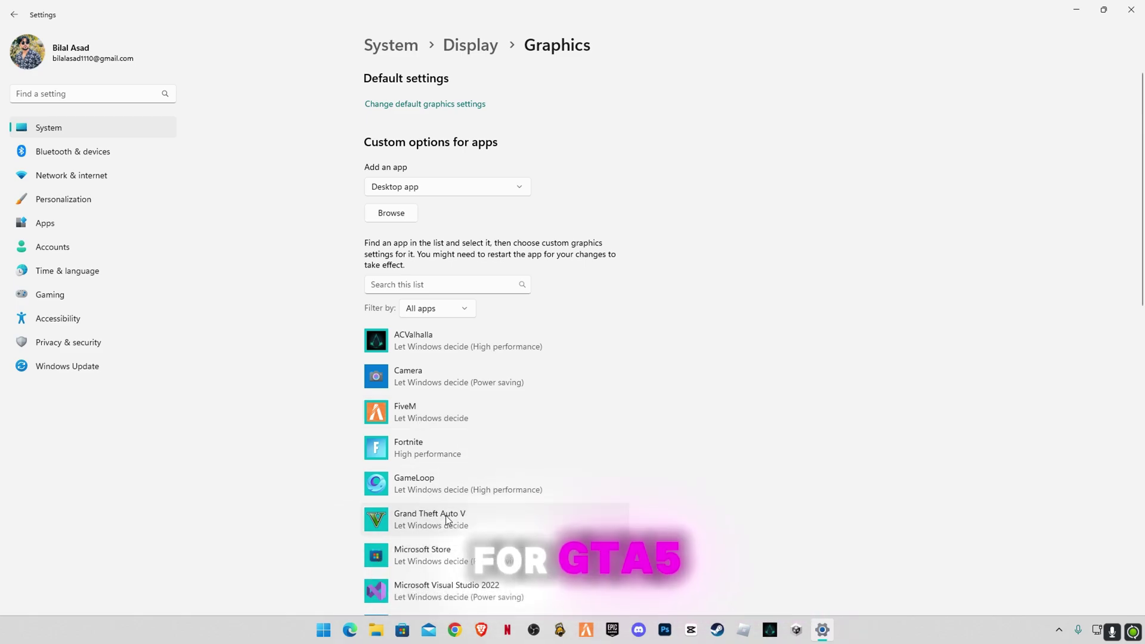
Add GTA5 from D:\Games\GTAV to the graphics app list
{"action": "left_click", "coordinate": [411, 214]}
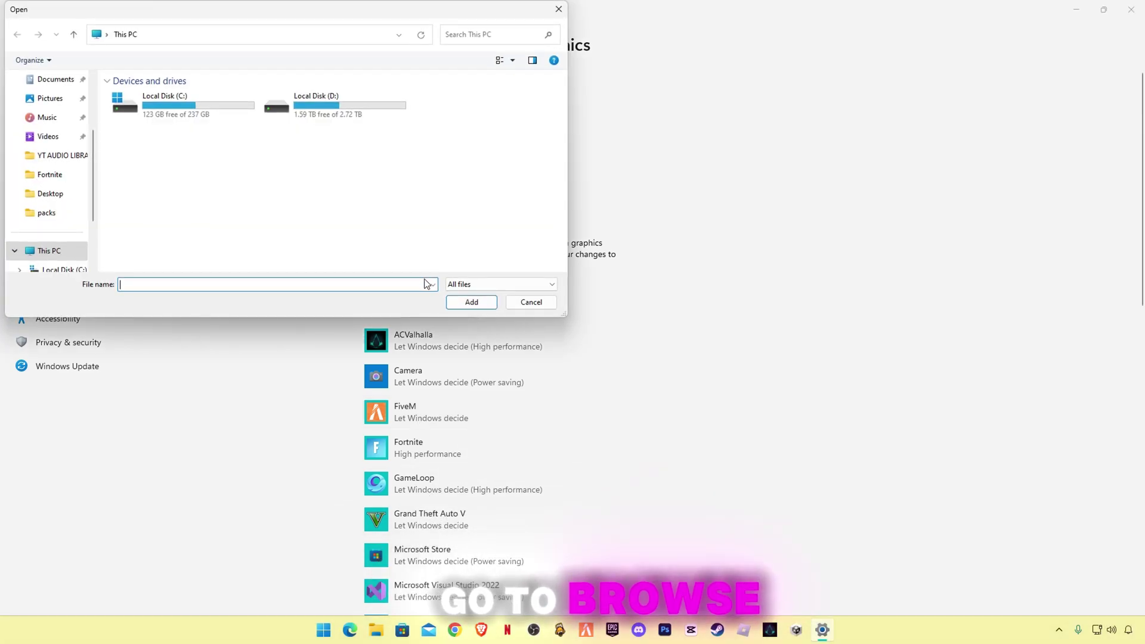
{"action": "double_click", "coordinate": [344, 120]}
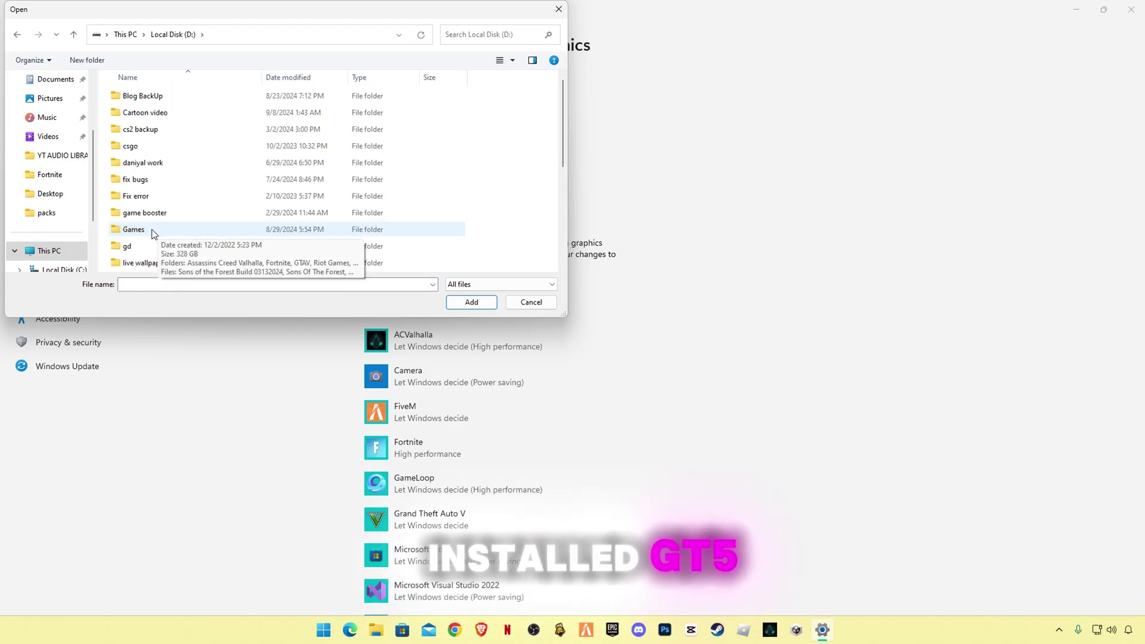
{"action": "double_click", "coordinate": [156, 232]}
{"action": "double_click", "coordinate": [131, 129]}
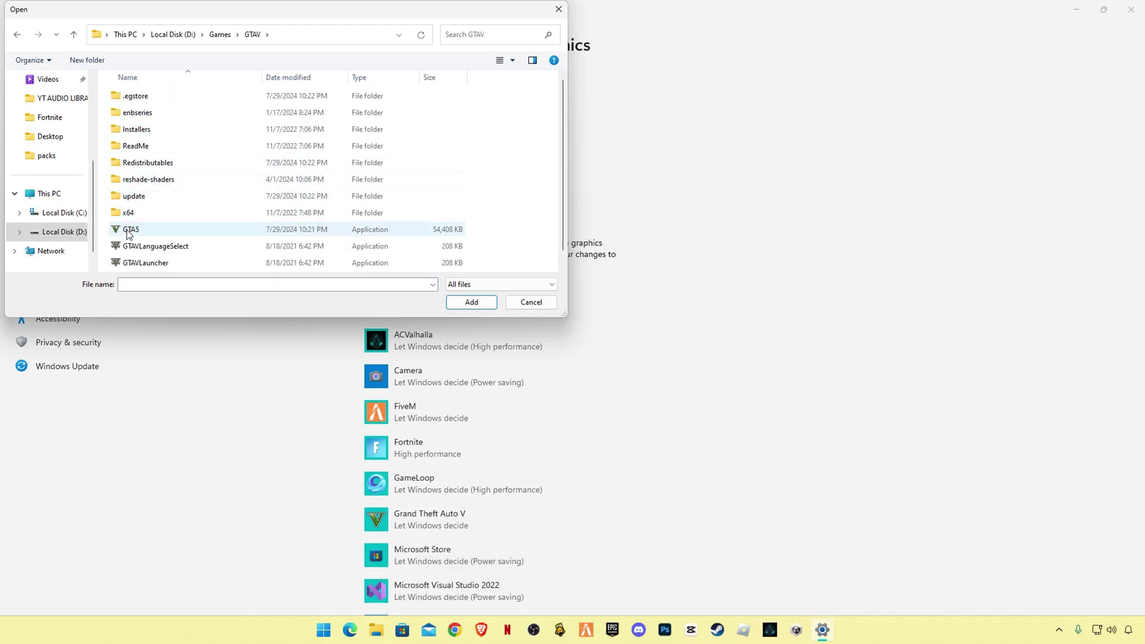
{"action": "left_click", "coordinate": [409, 228]}
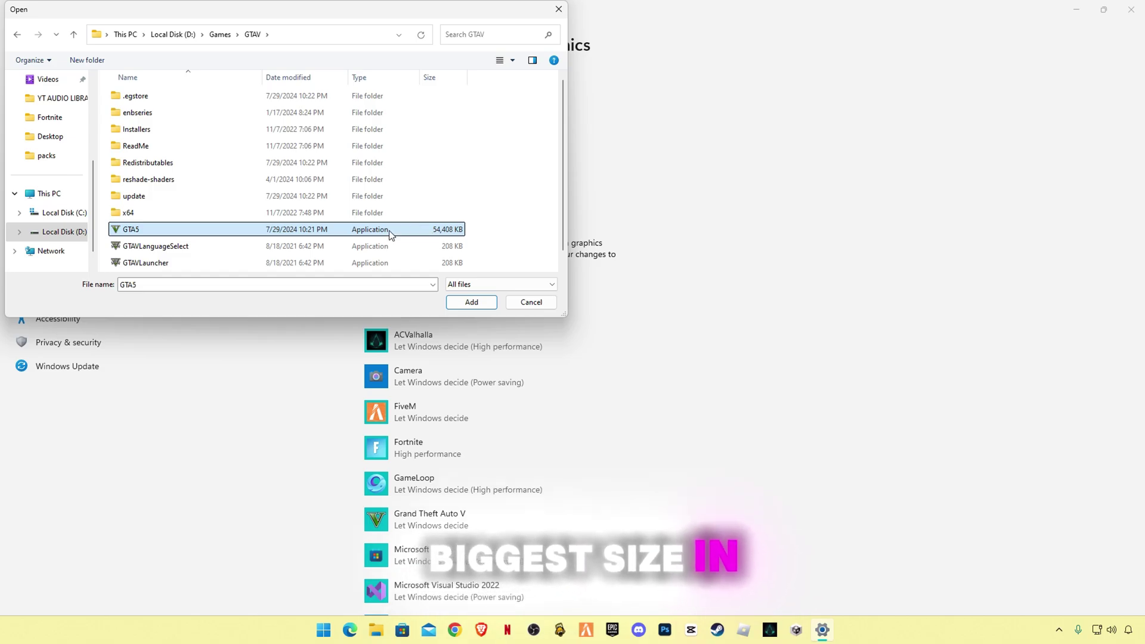
{"action": "left_click", "coordinate": [551, 305]}
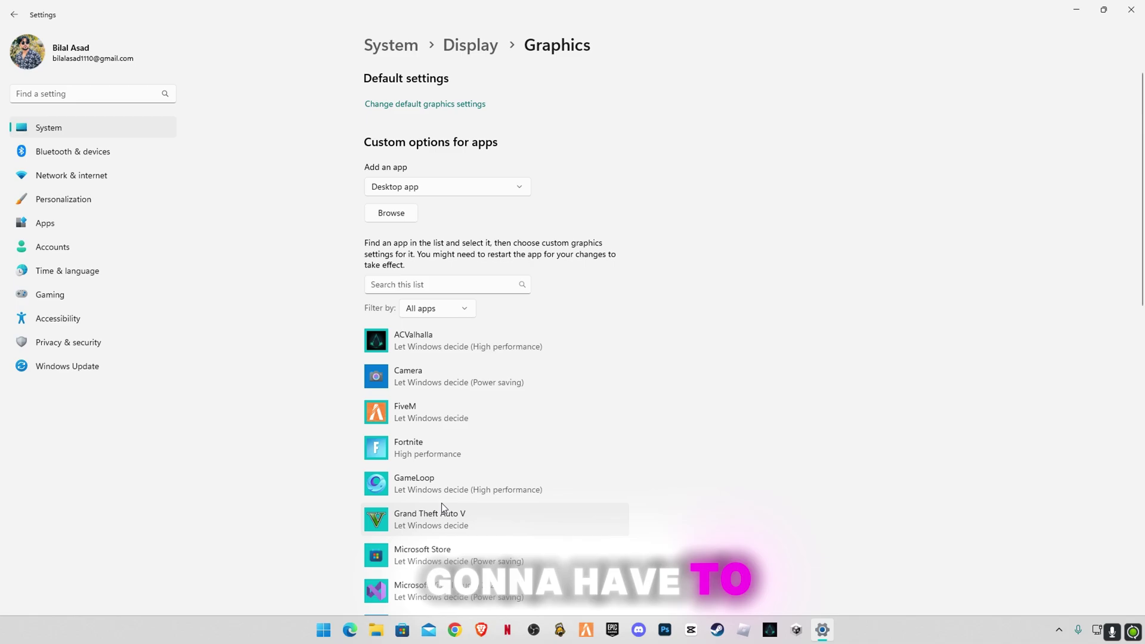
Set both Grand Theft Auto V and FiveM to High performance
{"action": "left_click", "coordinate": [432, 515]}
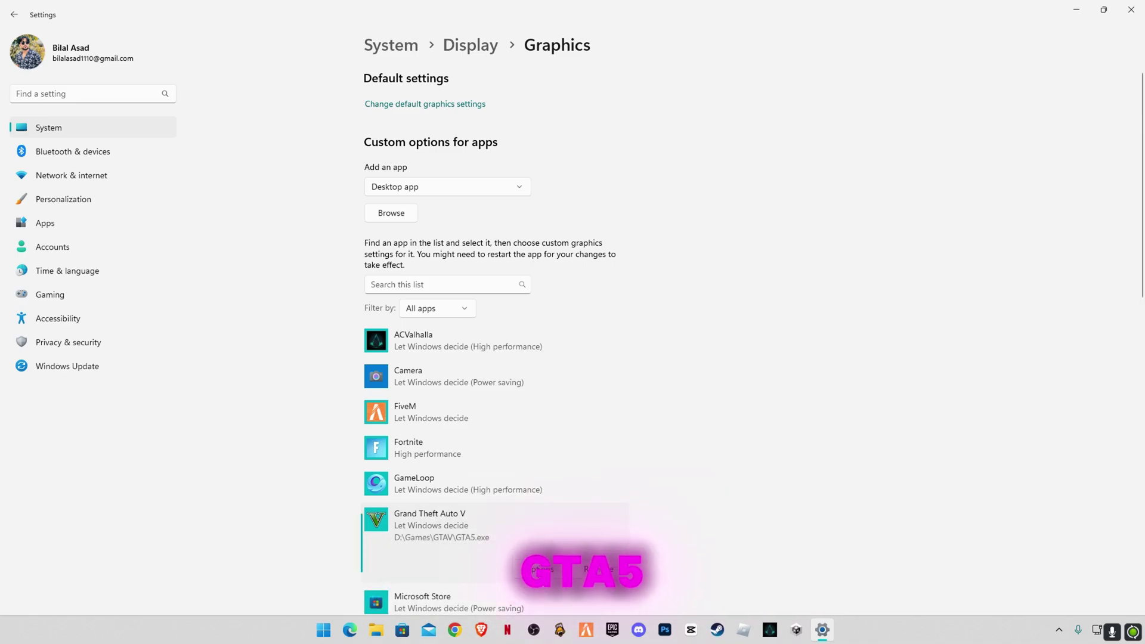
{"action": "left_click", "coordinate": [538, 567]}
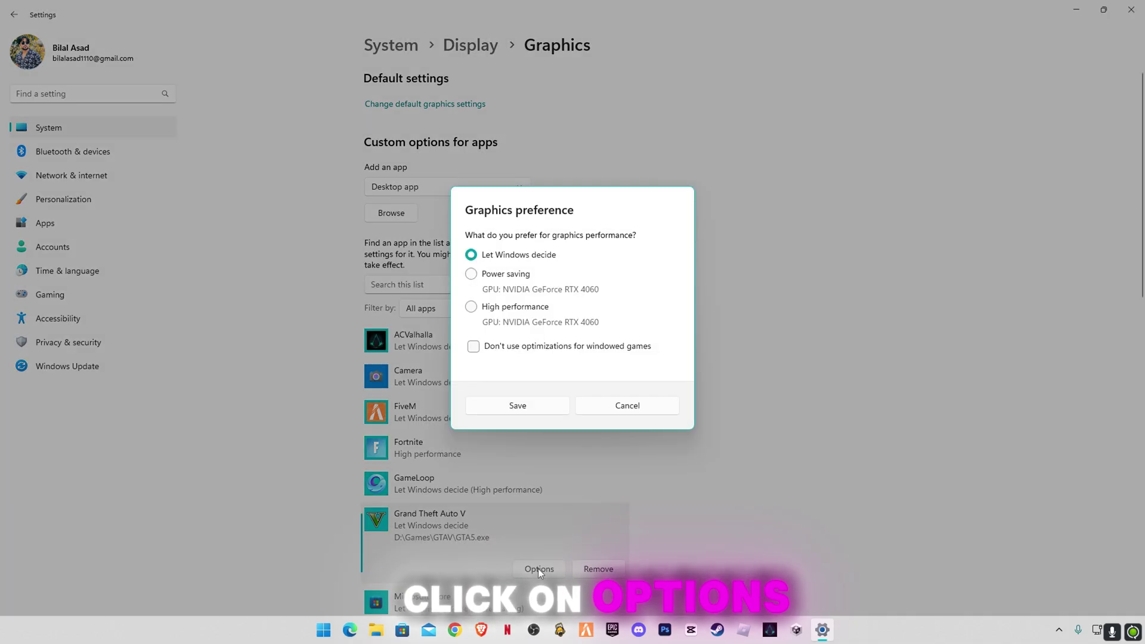
{"action": "left_click", "coordinate": [471, 307]}
{"action": "left_click", "coordinate": [536, 407]}
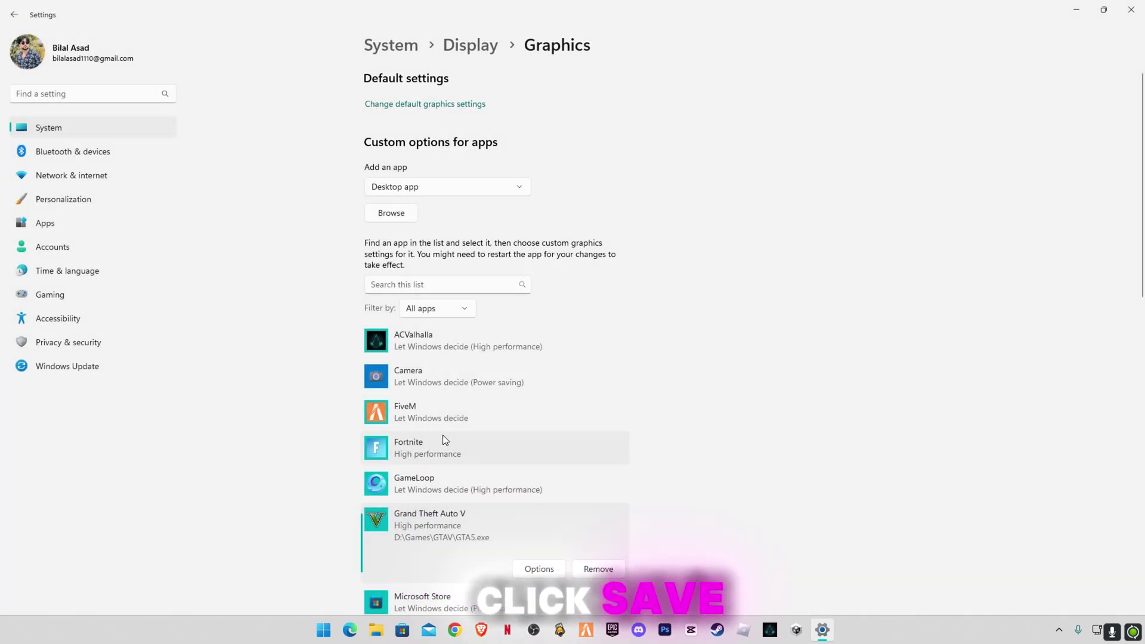
{"action": "left_click", "coordinate": [434, 420]}
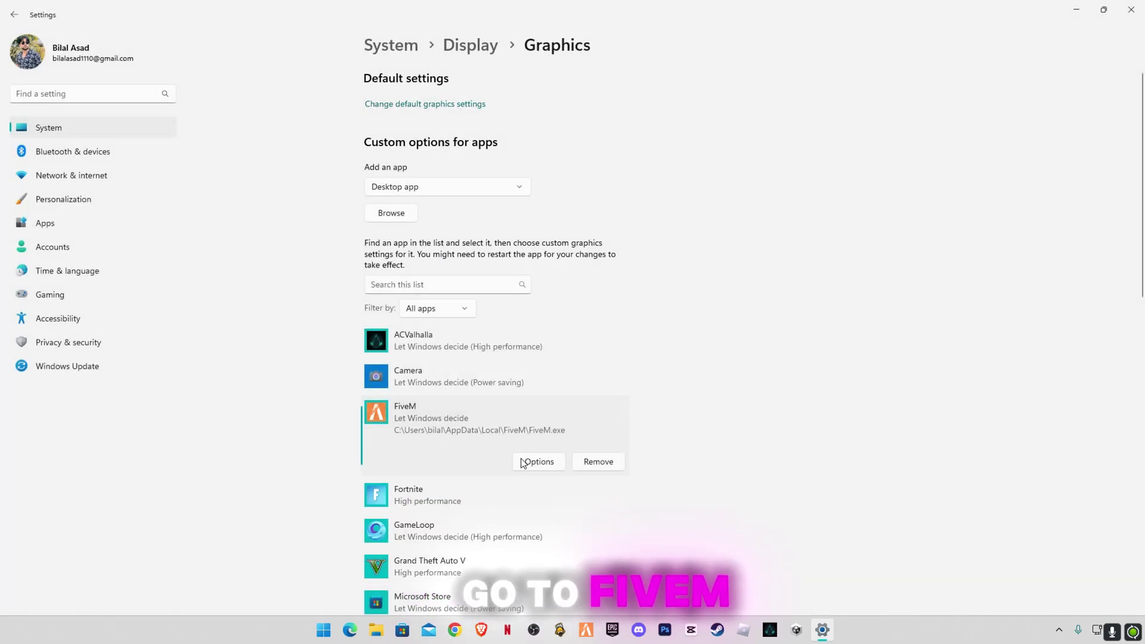
{"action": "left_click", "coordinate": [539, 462]}
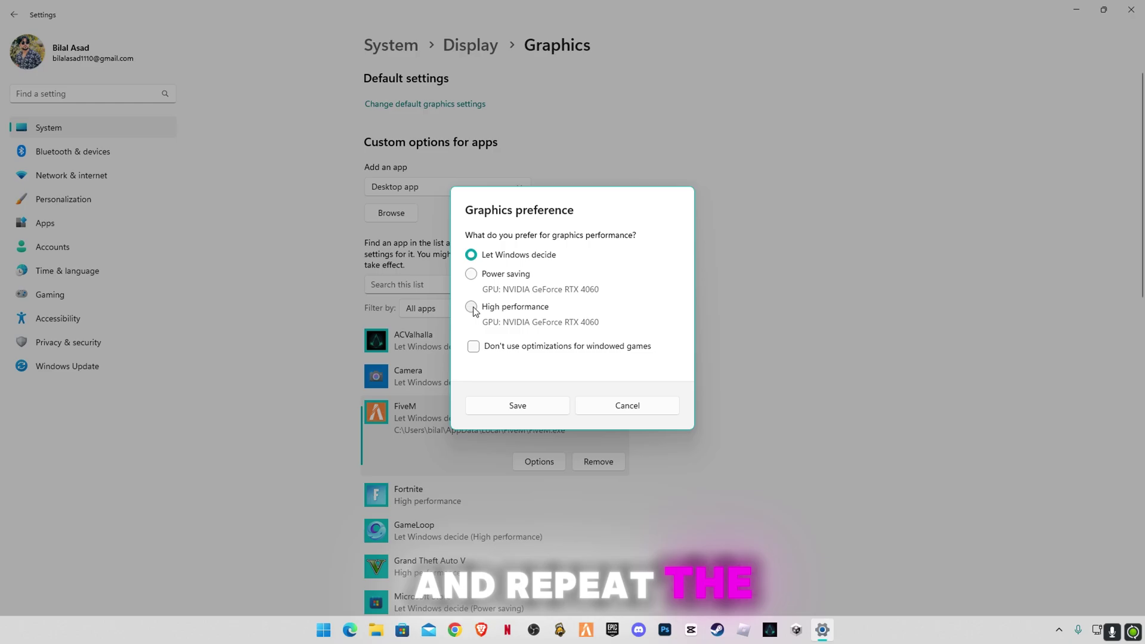
{"action": "left_click", "coordinate": [470, 306]}
{"action": "left_click", "coordinate": [516, 410]}
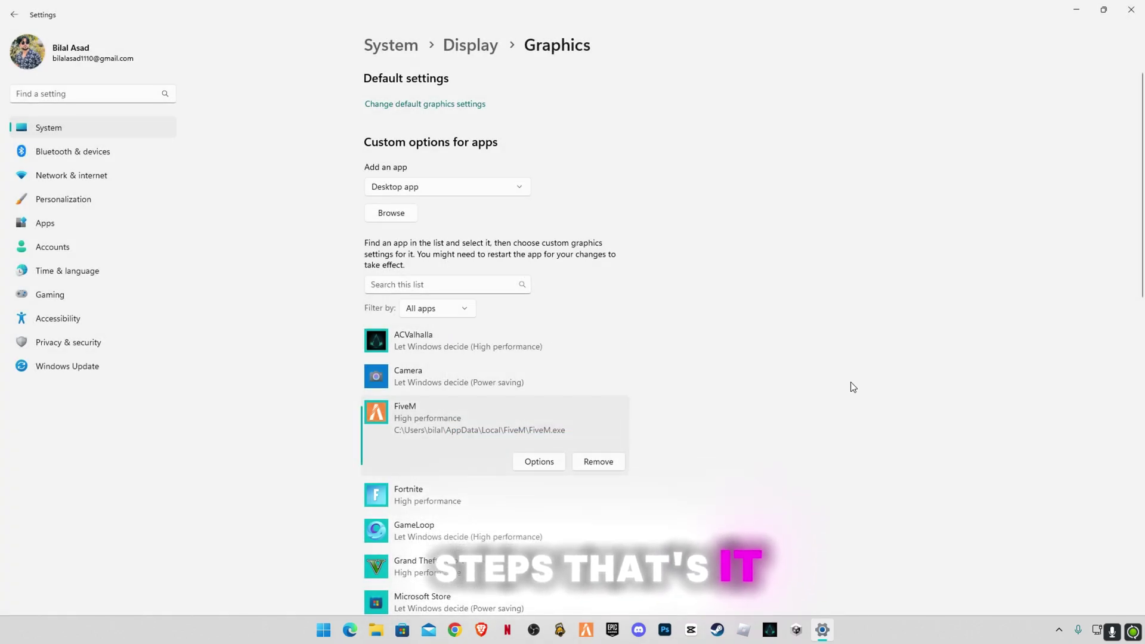
Turn on Optimizations for windowed games in the default graphics settings
{"action": "left_click", "coordinate": [394, 106]}
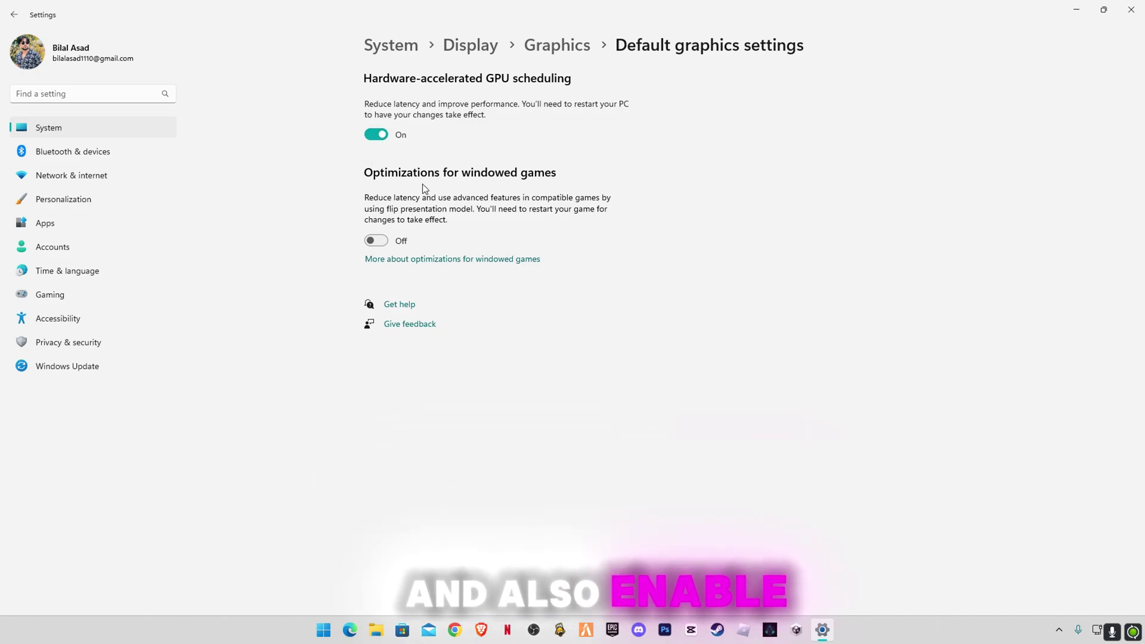
{"action": "left_click", "coordinate": [383, 243]}
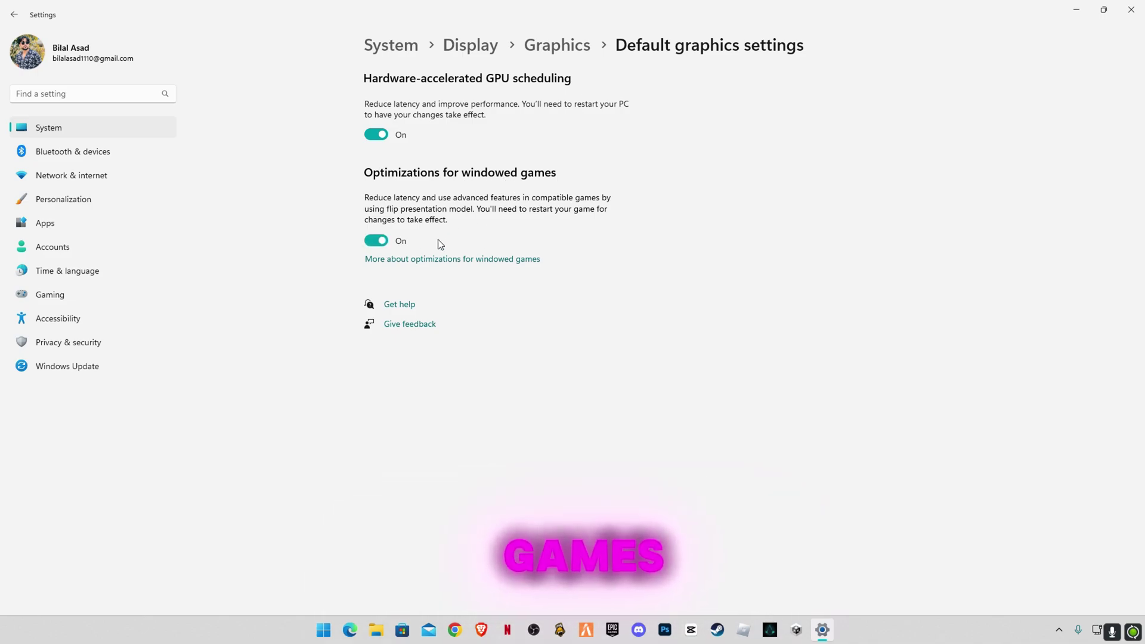
Search 'game mode' and open Game Mode settings to confirm it is Off
{"action": "left_click", "coordinate": [56, 95]}
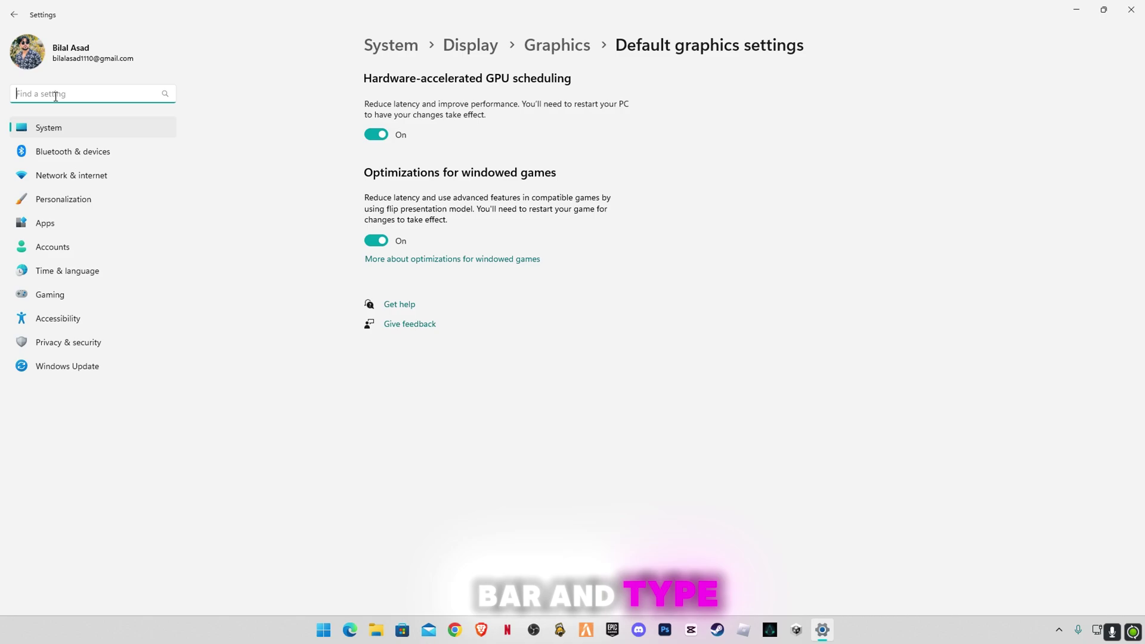
{"action": "type", "text": "game m"}
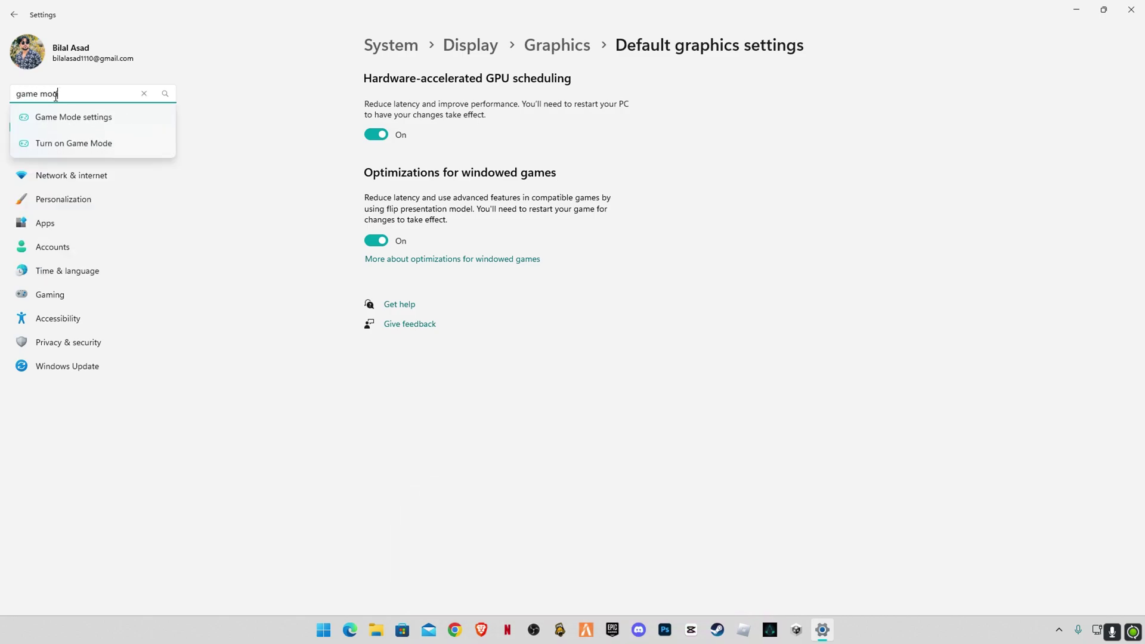
{"action": "type", "text": "ode"}
{"action": "left_click", "coordinate": [61, 118]}
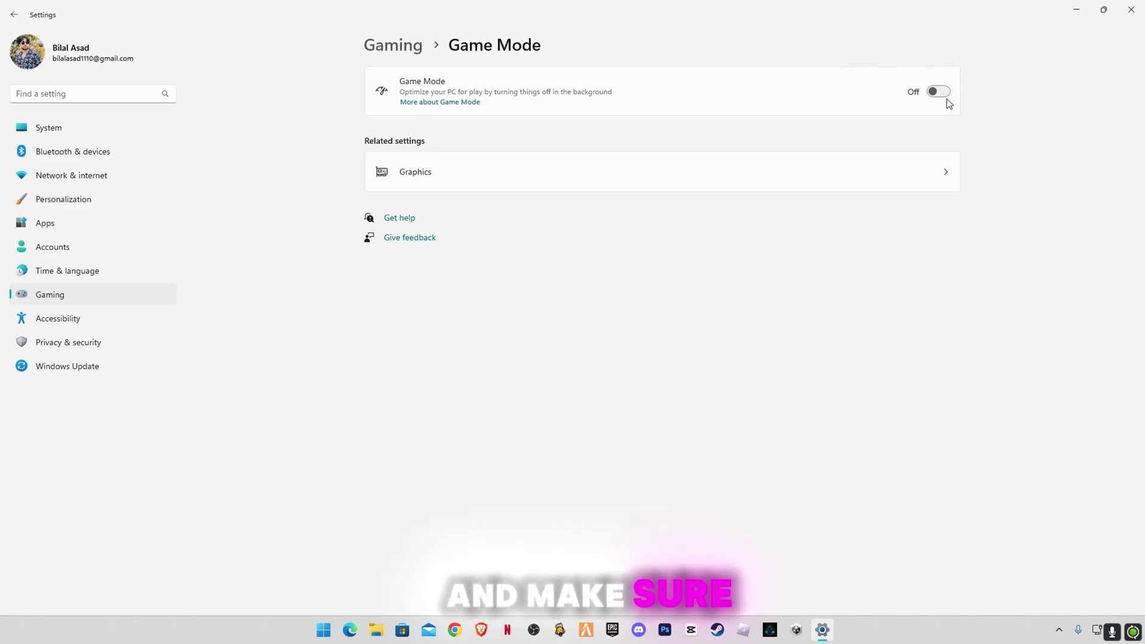
Search 'game bar' and open the Game Bar settings
{"action": "left_click", "coordinate": [97, 100]}
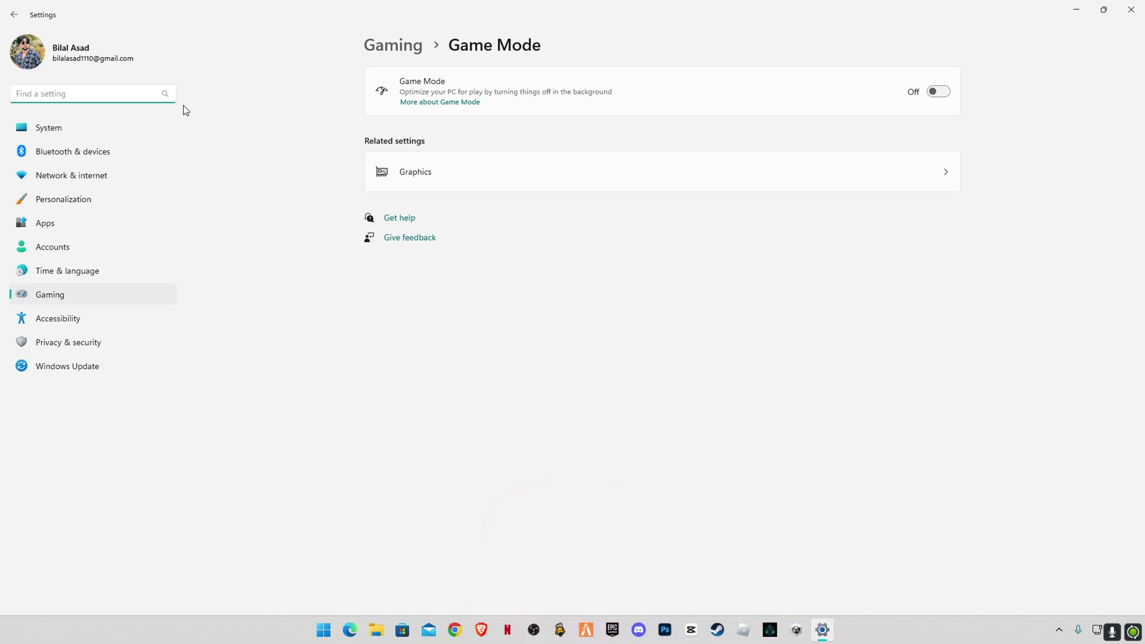
{"action": "type", "text": "gam"}
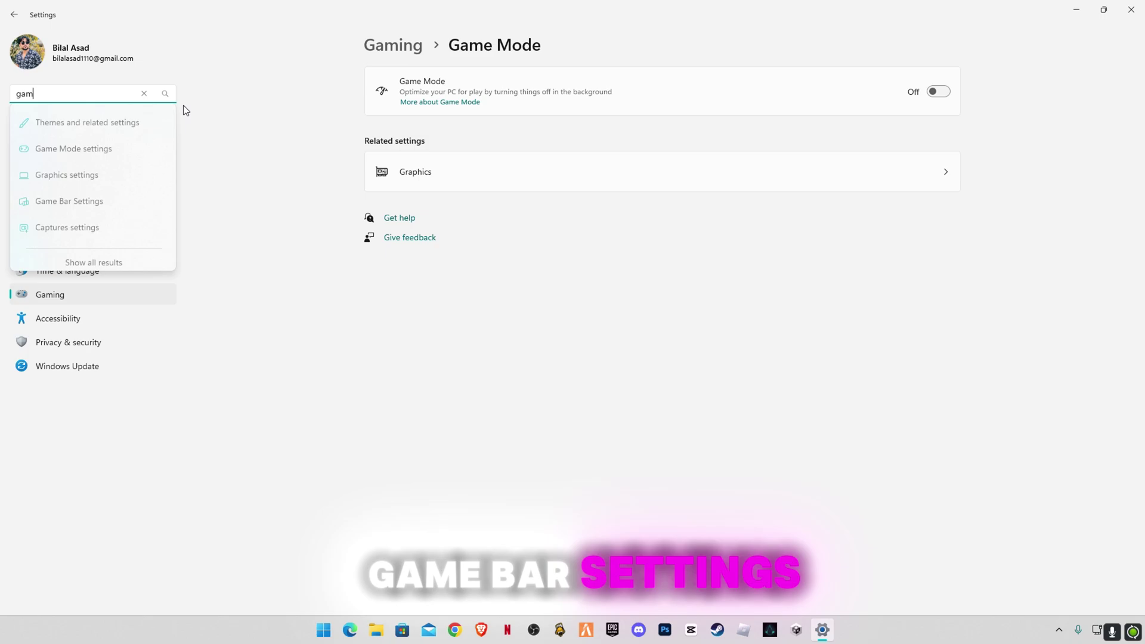
{"action": "type", "text": "e bar"}
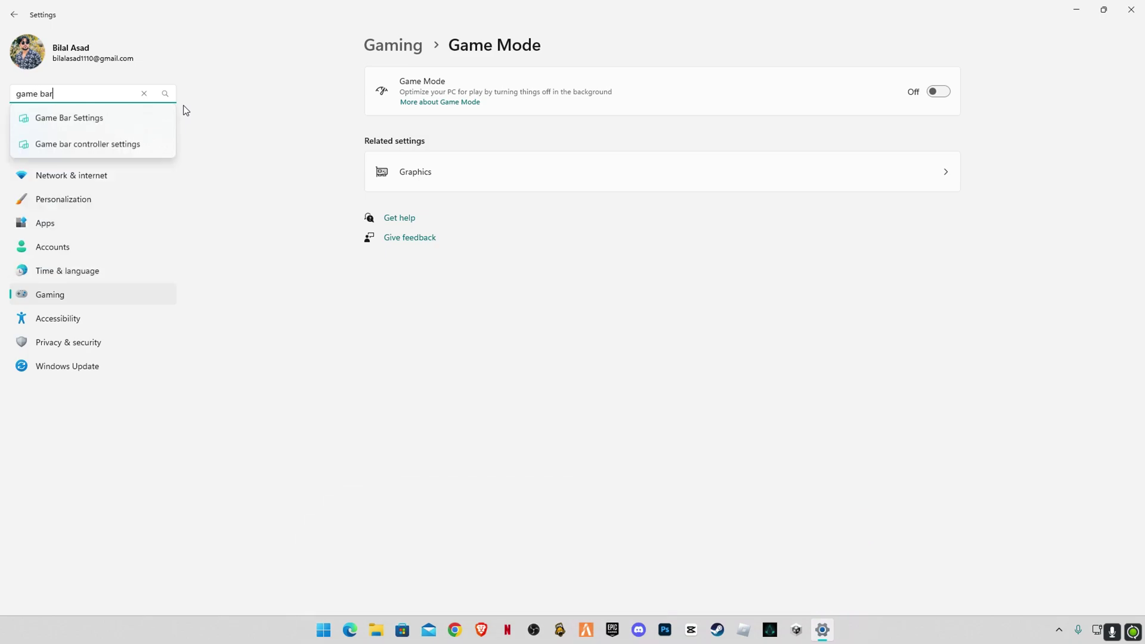
{"action": "left_click", "coordinate": [91, 116]}
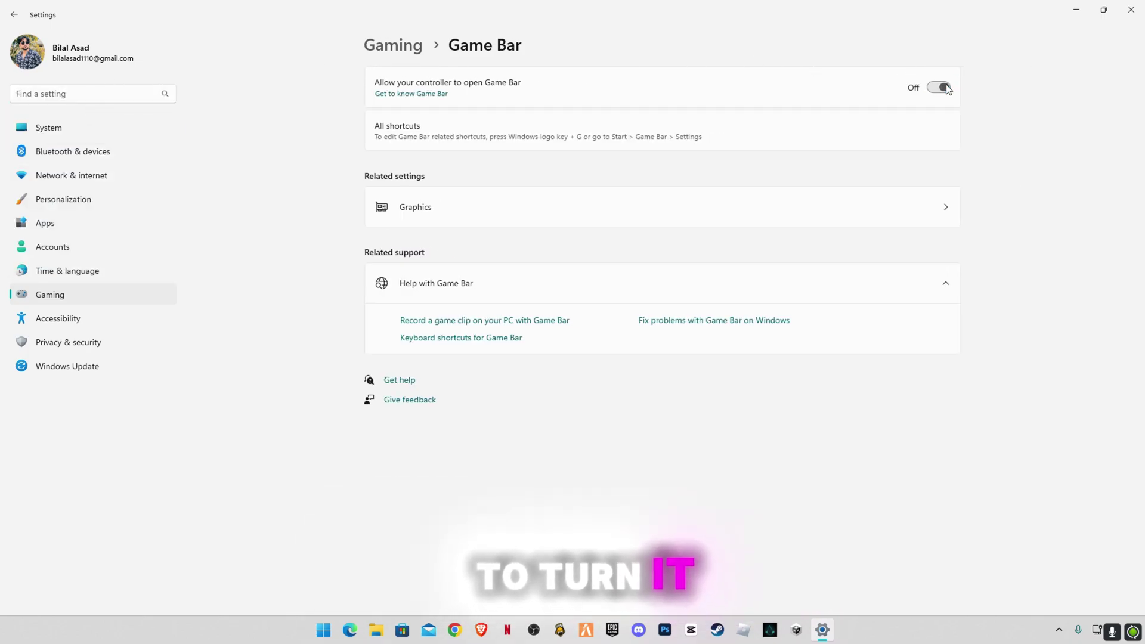
Close Settings and extract the FiveM archive onto the desktop
{"action": "left_click", "coordinate": [1128, 8]}
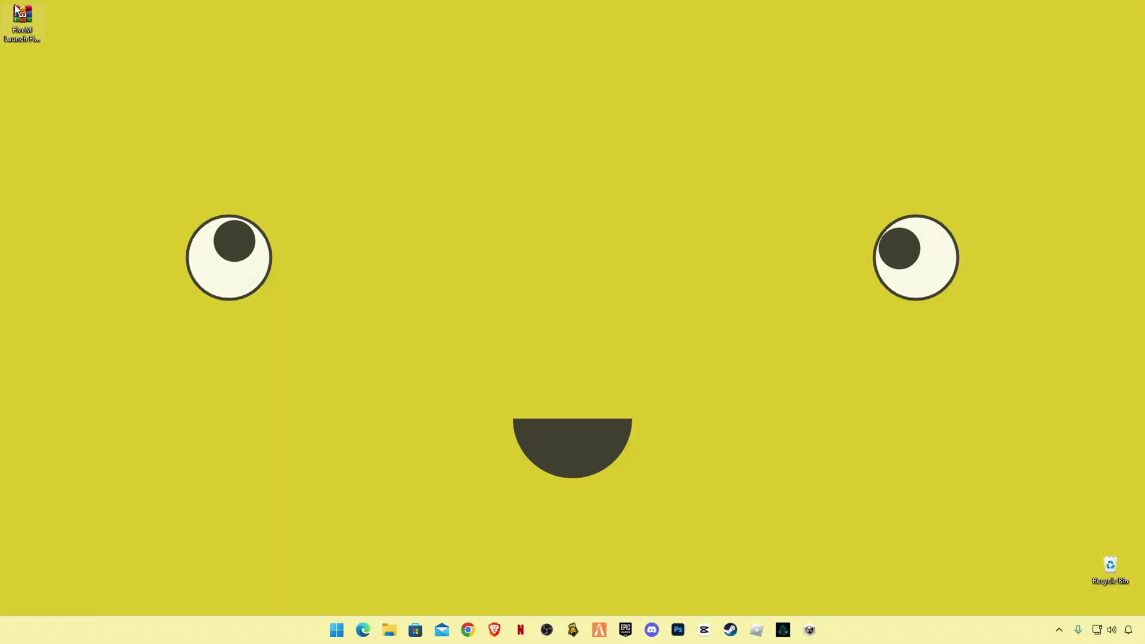
{"action": "right_click", "coordinate": [16, 11]}
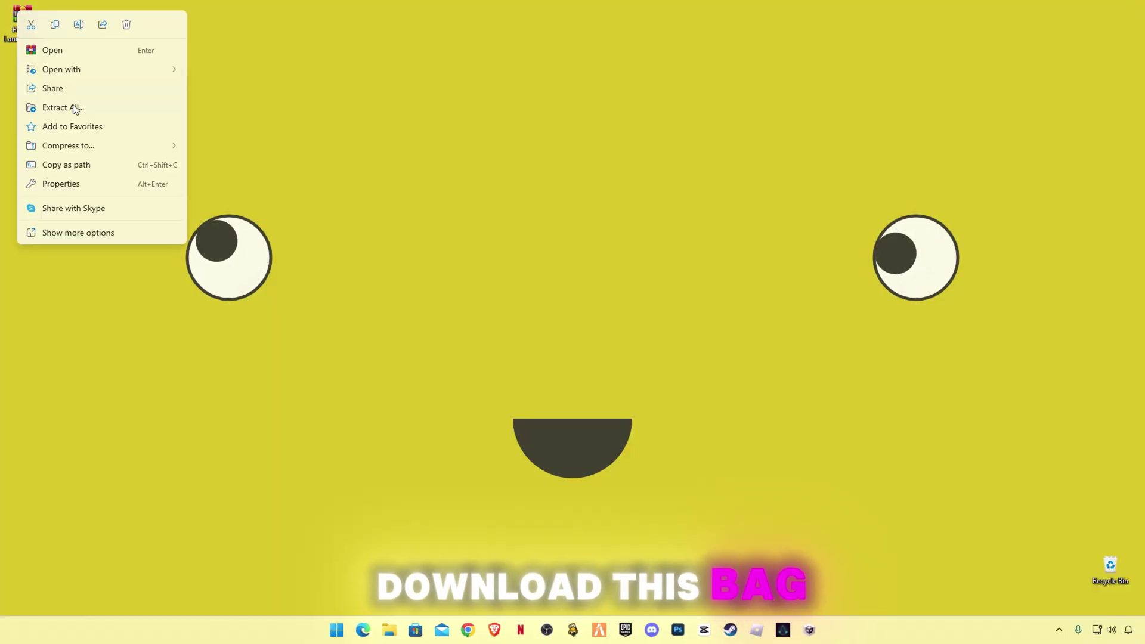
{"action": "left_click", "coordinate": [100, 235]}
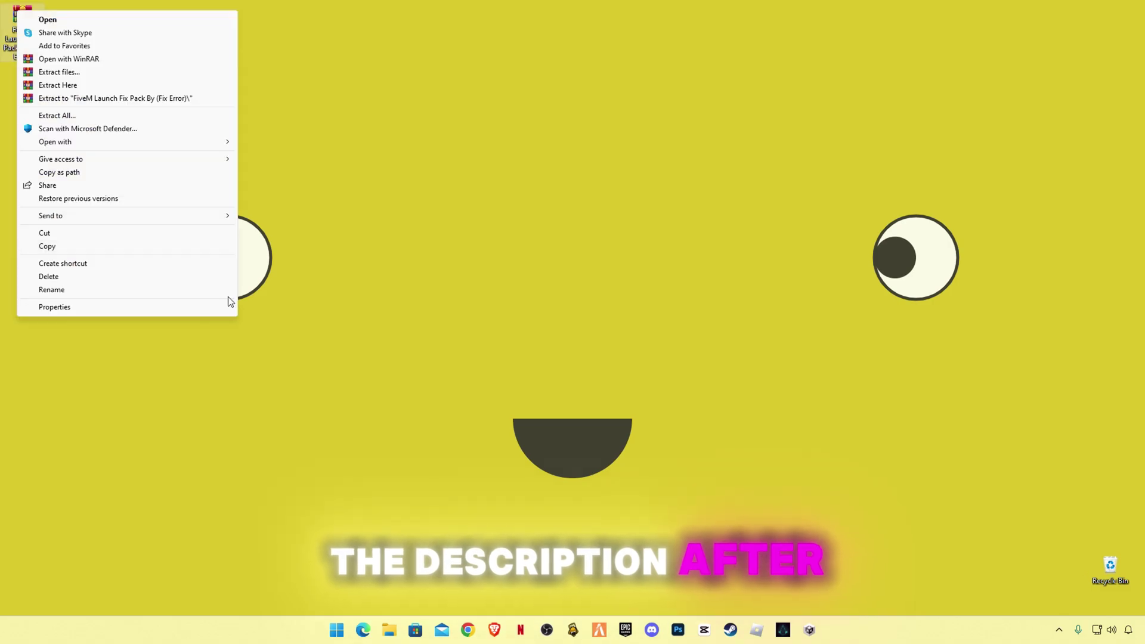
{"action": "left_click", "coordinate": [59, 85]}
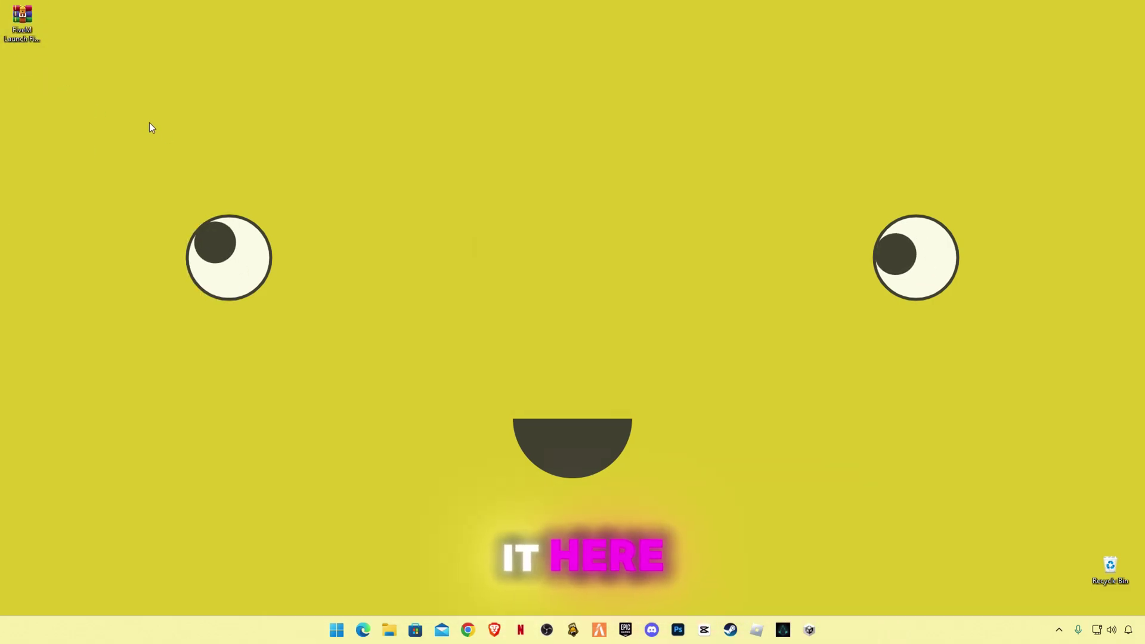
Open the extracted FiveM Launch Fix Pack folder and its Commands.txt file
{"action": "double_click", "coordinate": [22, 74]}
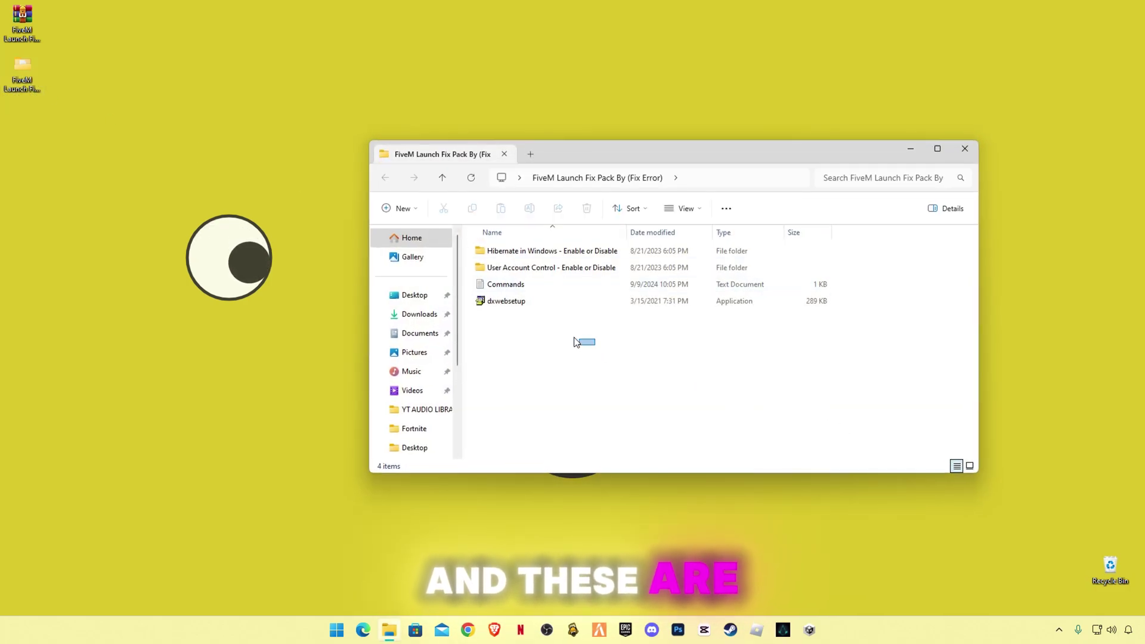
{"action": "left_click_drag", "start_coordinate": [574, 342], "coordinate": [708, 370]}
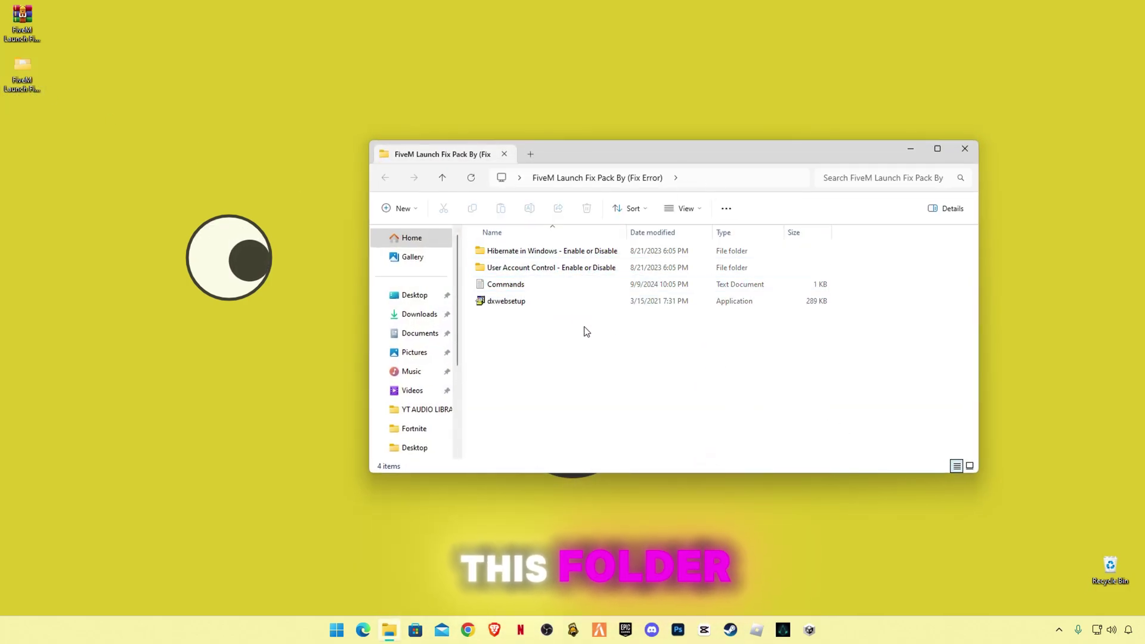
{"action": "double_click", "coordinate": [516, 287]}
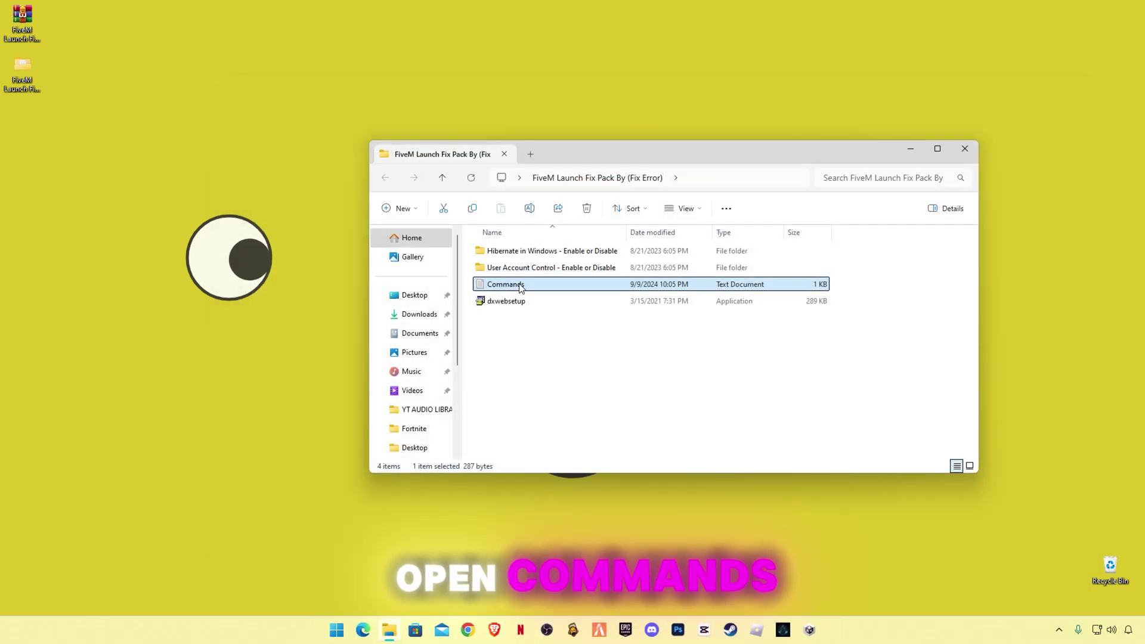
Open Commands.txt and launch Windows PowerShell as administrator
{"action": "double_click", "coordinate": [521, 289]}
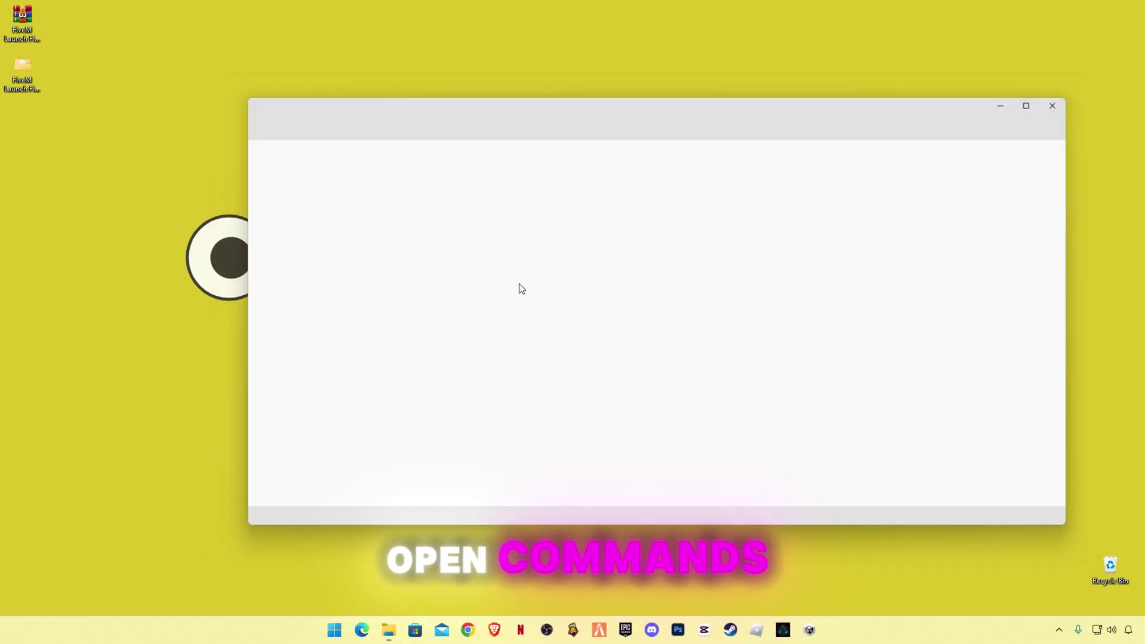
{"action": "key", "text": "super"}
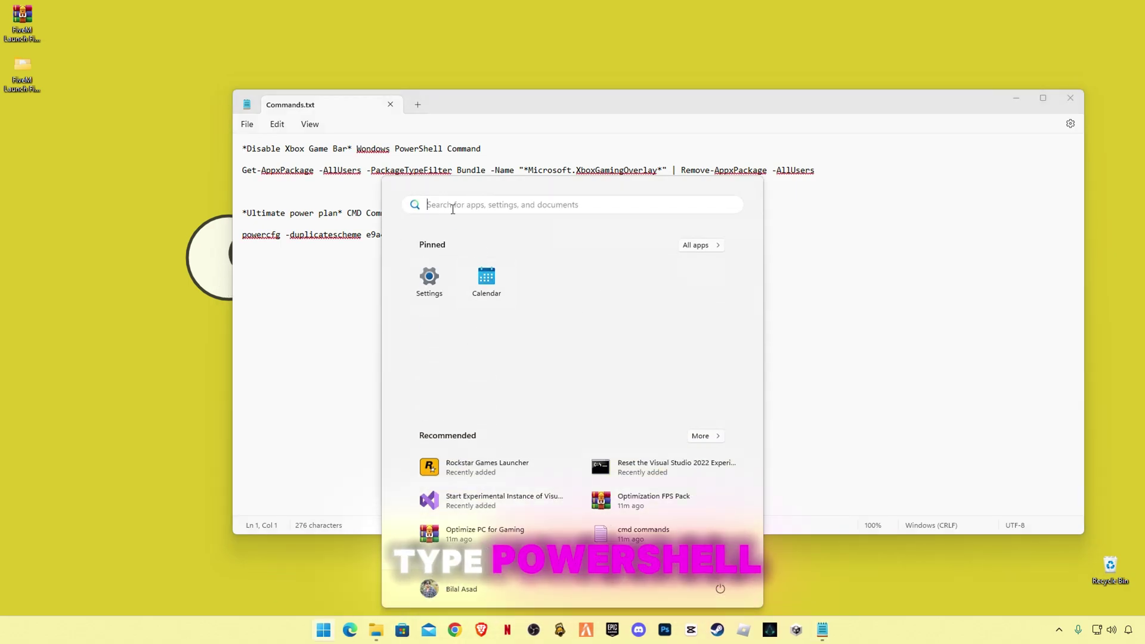
{"action": "type", "text": "powe"}
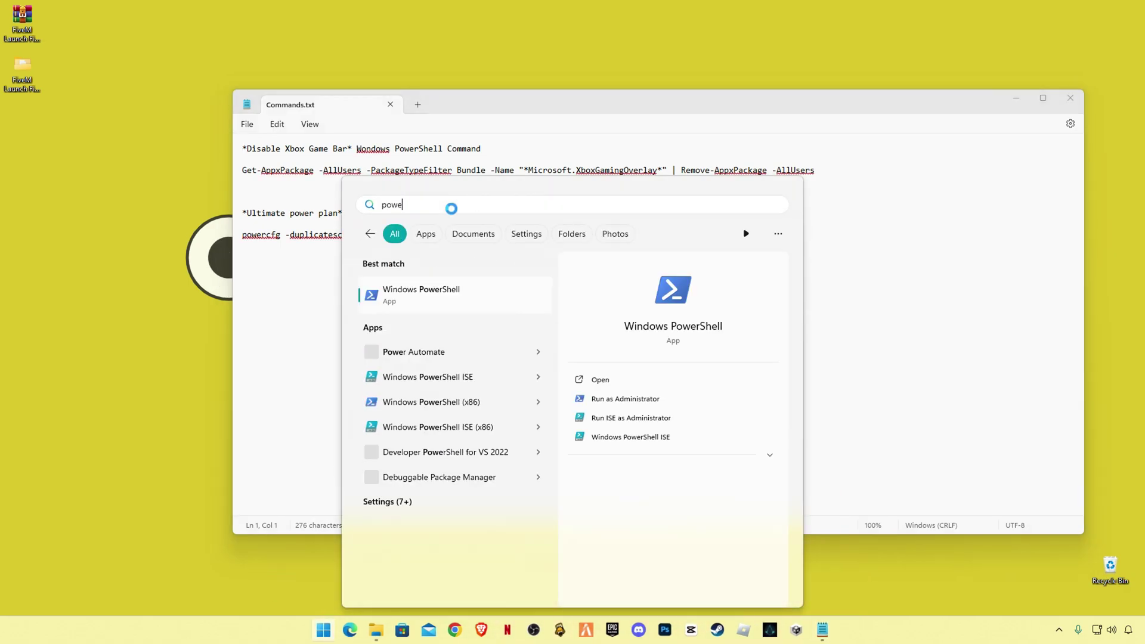
{"action": "type", "text": "rsh"}
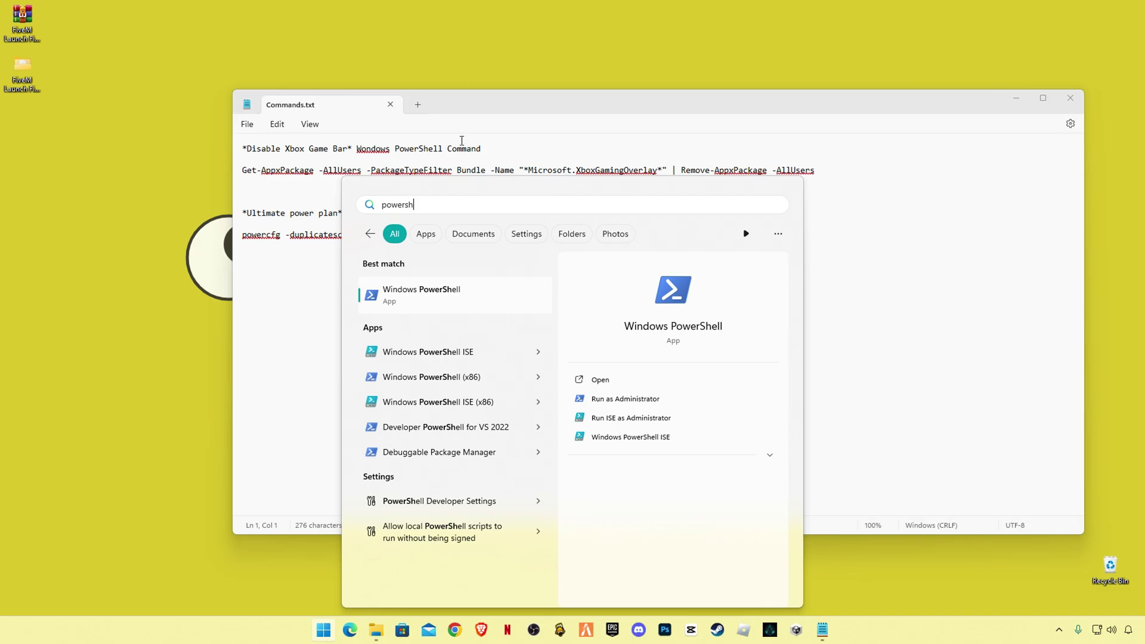
{"action": "left_click", "coordinate": [437, 311]}
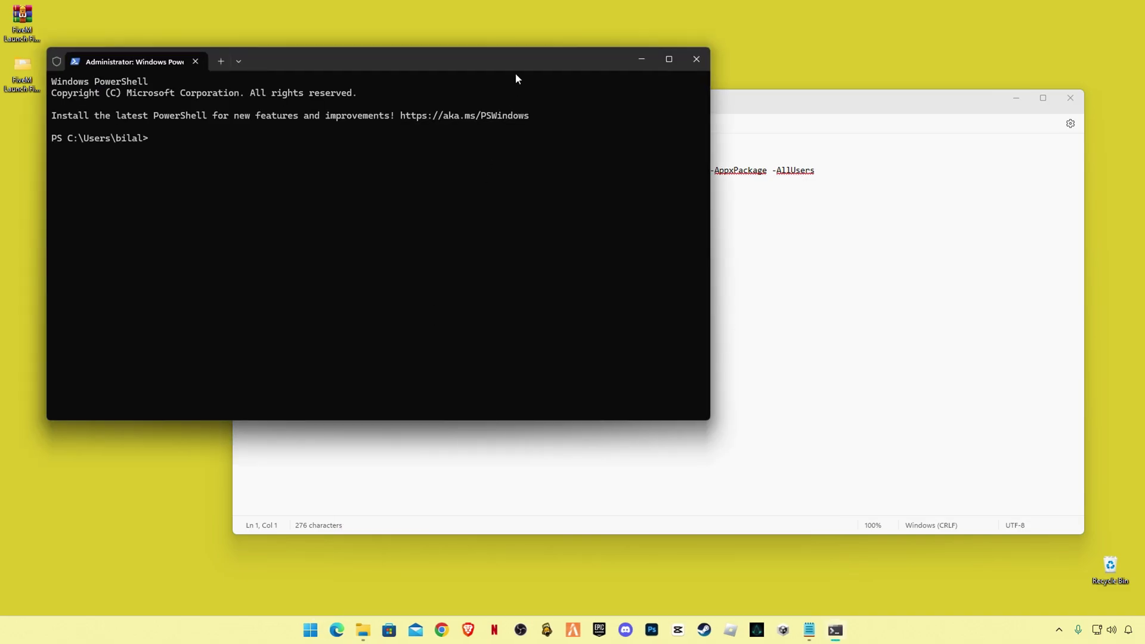
Run the Get-AppxPackage command from Commands.txt to remove Microsoft.XboxGamingOverlay, then exit PowerShell
{"action": "left_click_drag", "start_coordinate": [515, 73], "coordinate": [561, 262]}
{"action": "left_click", "coordinate": [848, 178]}
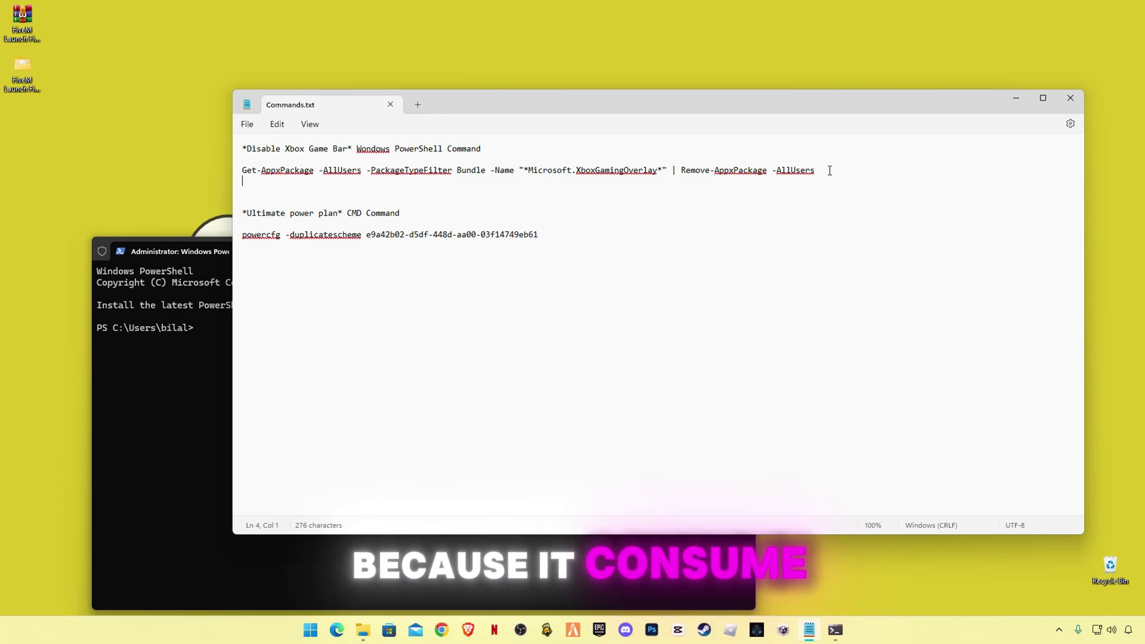
{"action": "left_click_drag", "start_coordinate": [814, 173], "coordinate": [241, 174]}
{"action": "key", "text": "ctrl+c"}
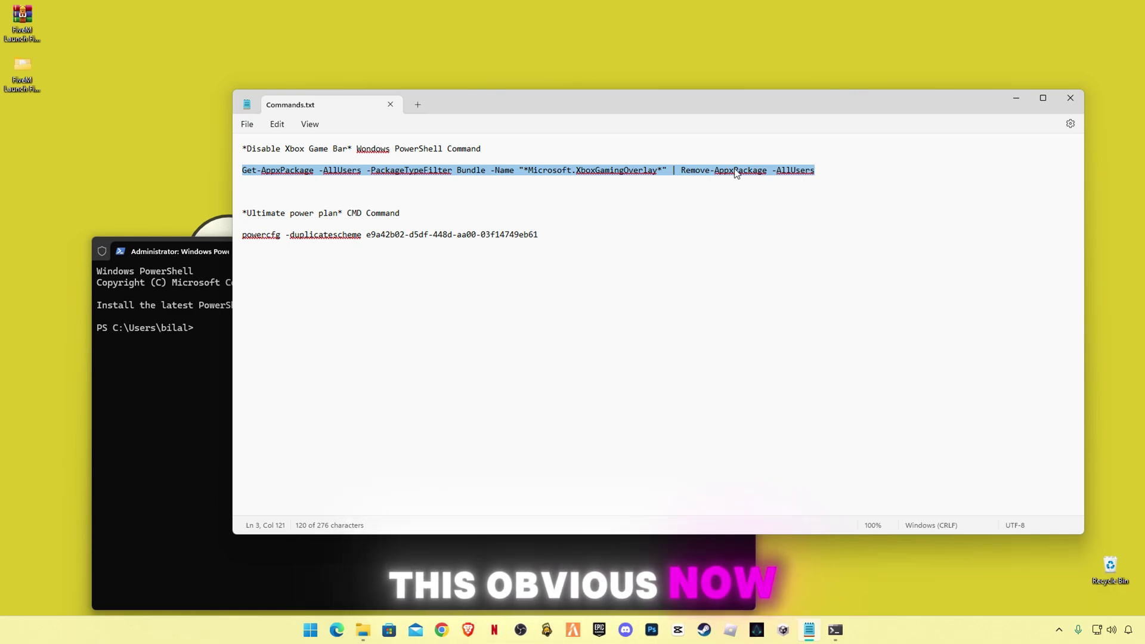
{"action": "left_click", "coordinate": [200, 347]}
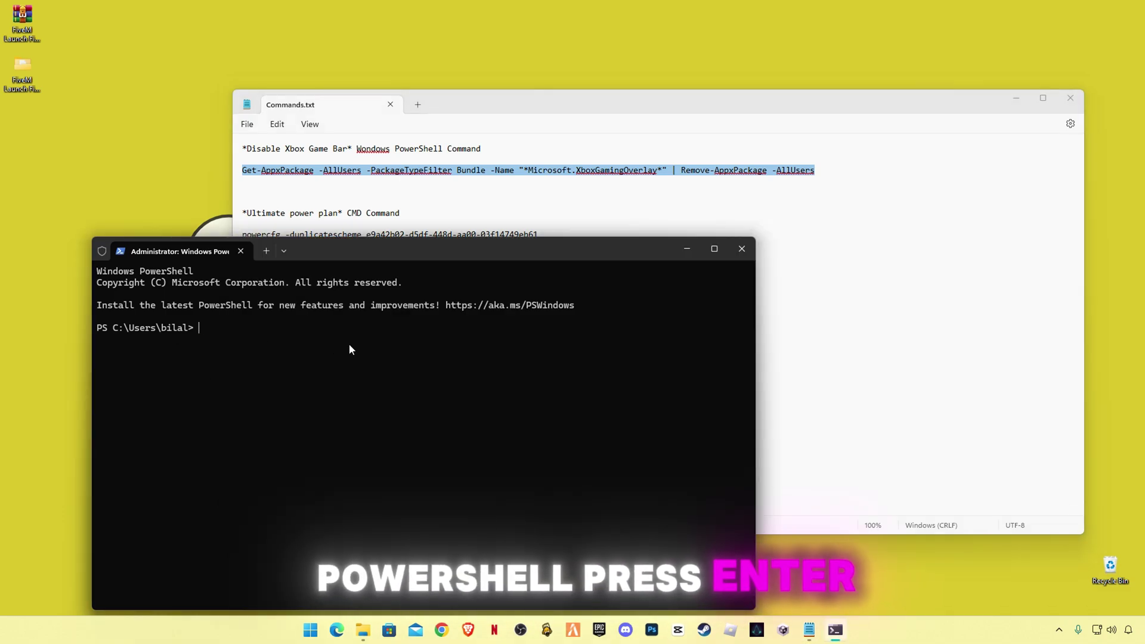
{"action": "key", "text": "ctrl+v"}
{"action": "key", "text": "Return"}
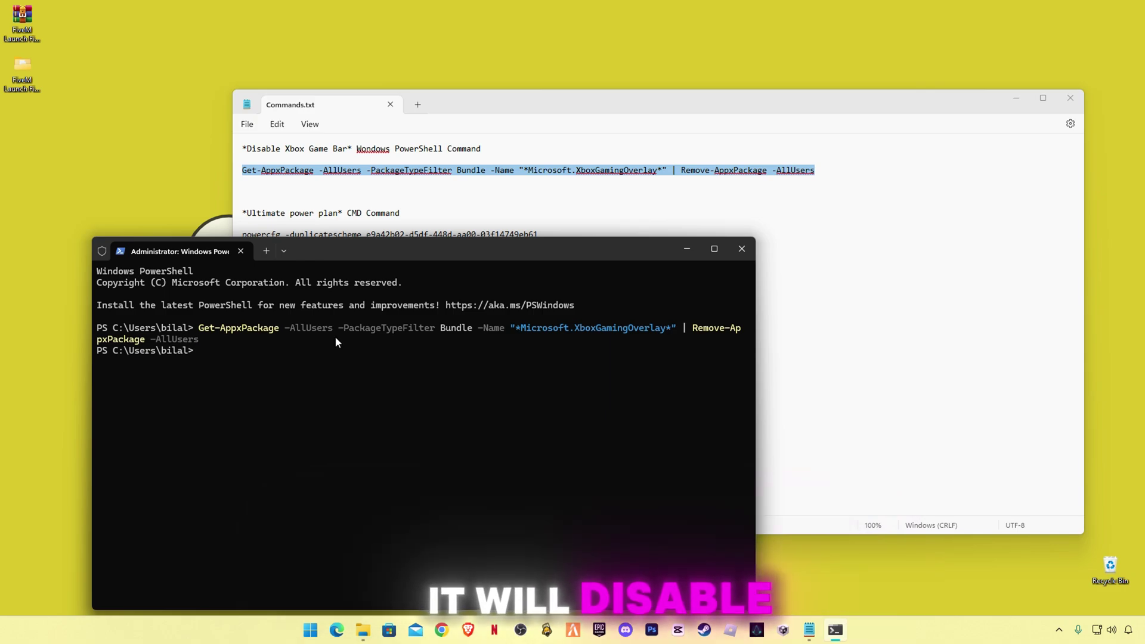
{"action": "type", "text": "exit"}
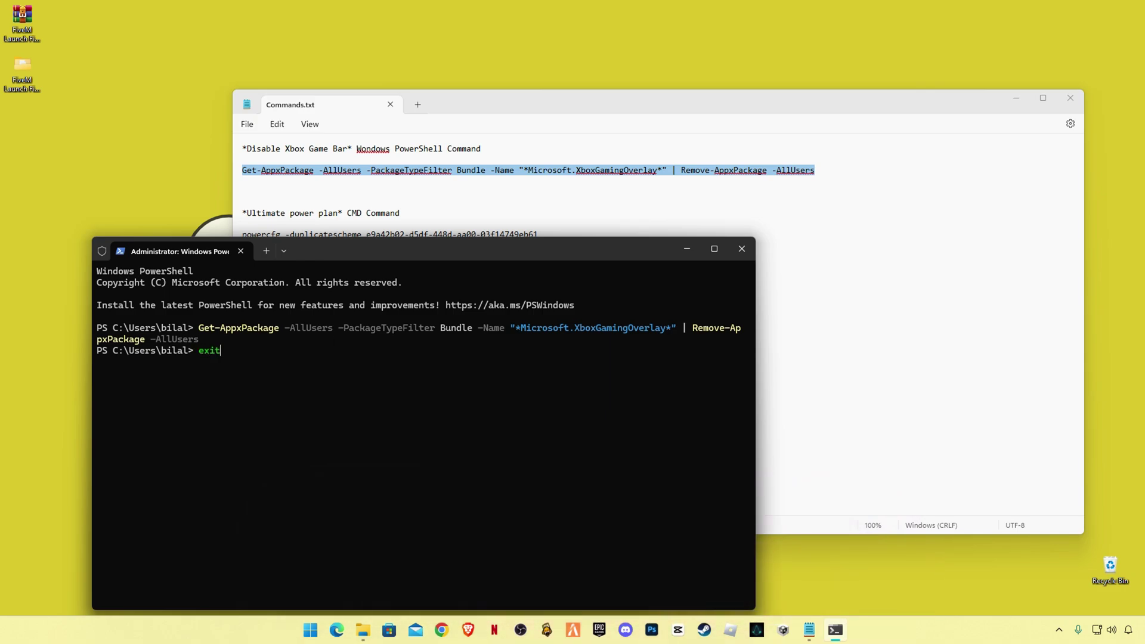
{"action": "key", "text": "Return"}
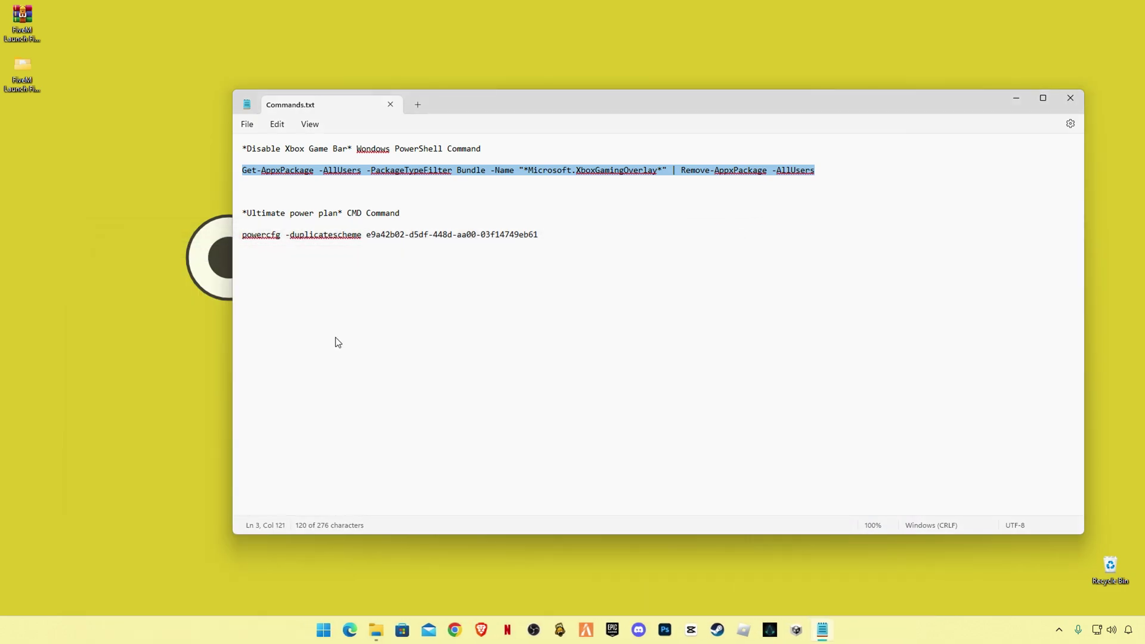
Copy the powercfg line from Commands.txt and open Command Prompt as administrator
{"action": "triple_click", "coordinate": [477, 232]}
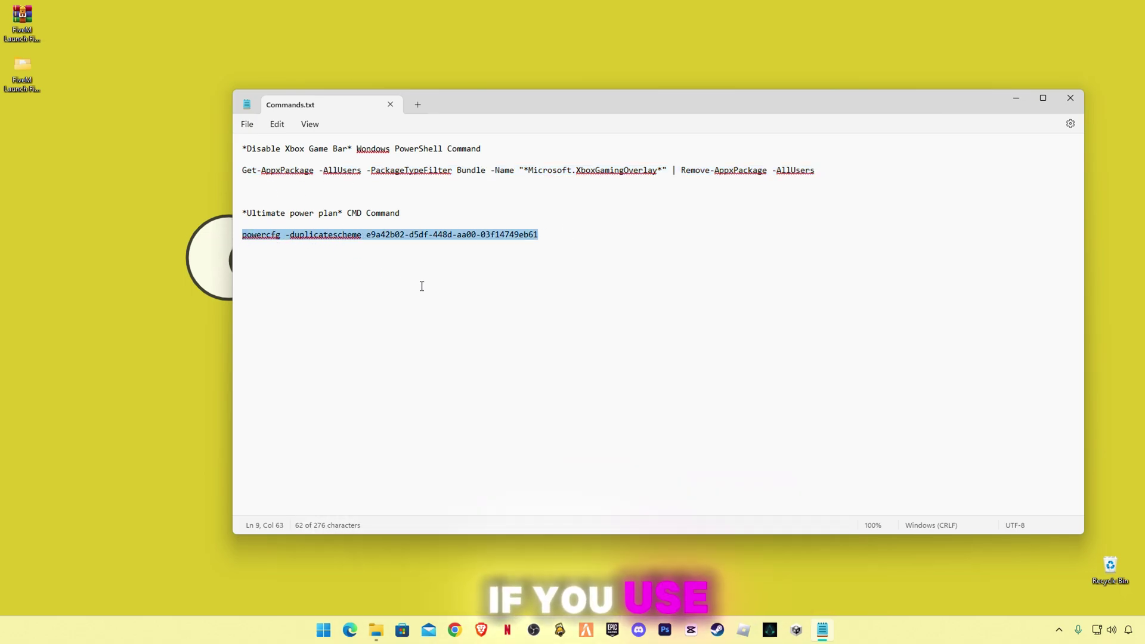
{"action": "left_click", "coordinate": [376, 630]}
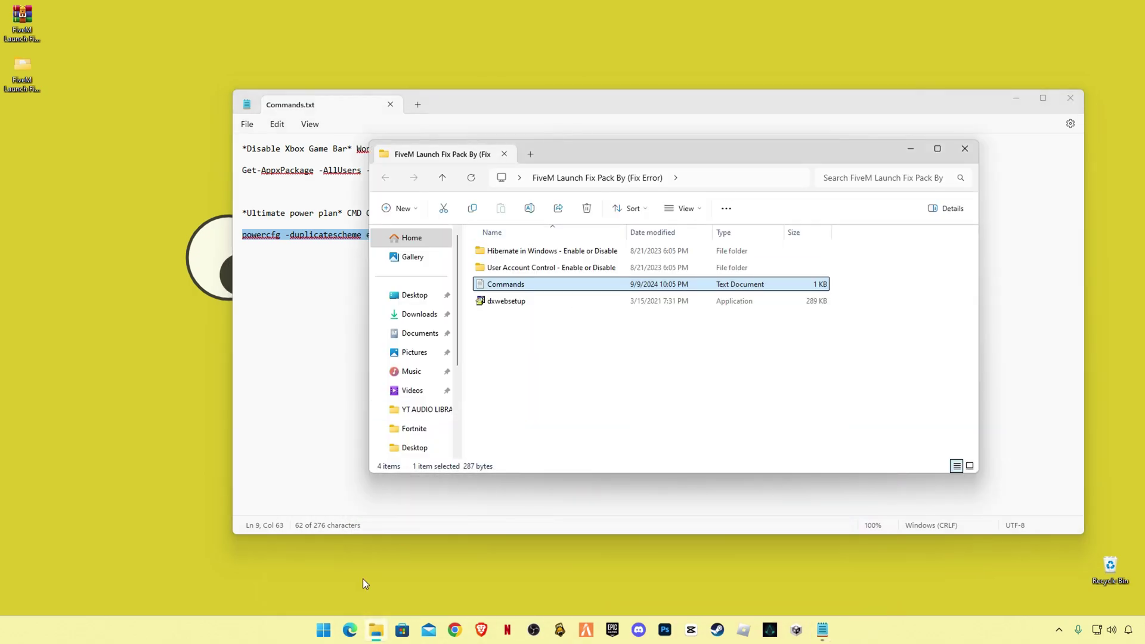
{"action": "left_click", "coordinate": [322, 631]}
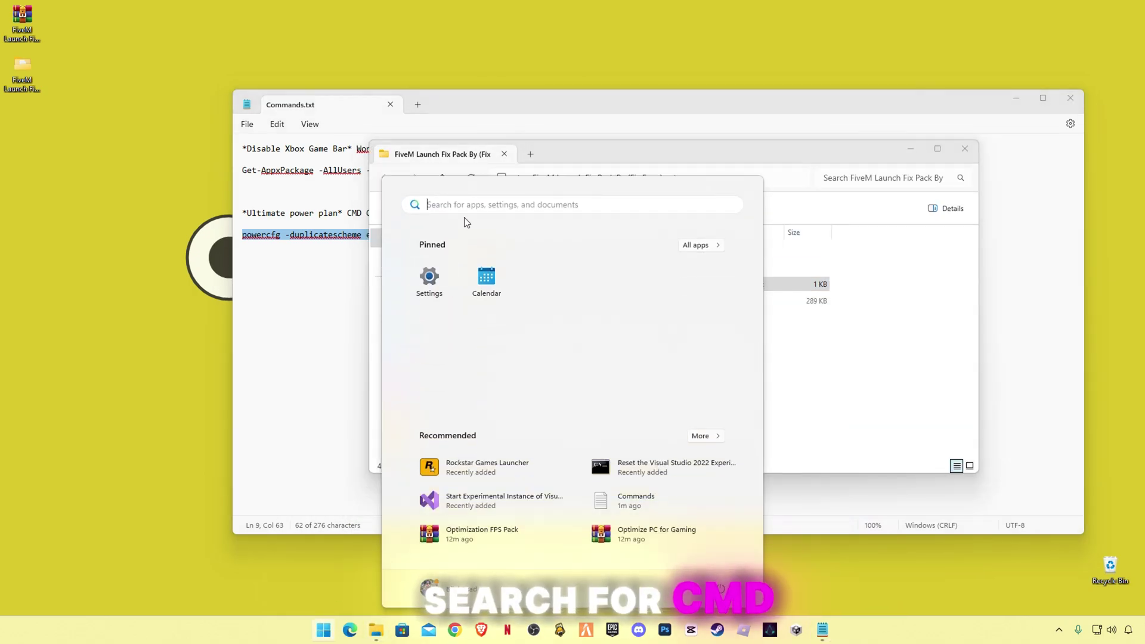
{"action": "type", "text": "cmd"}
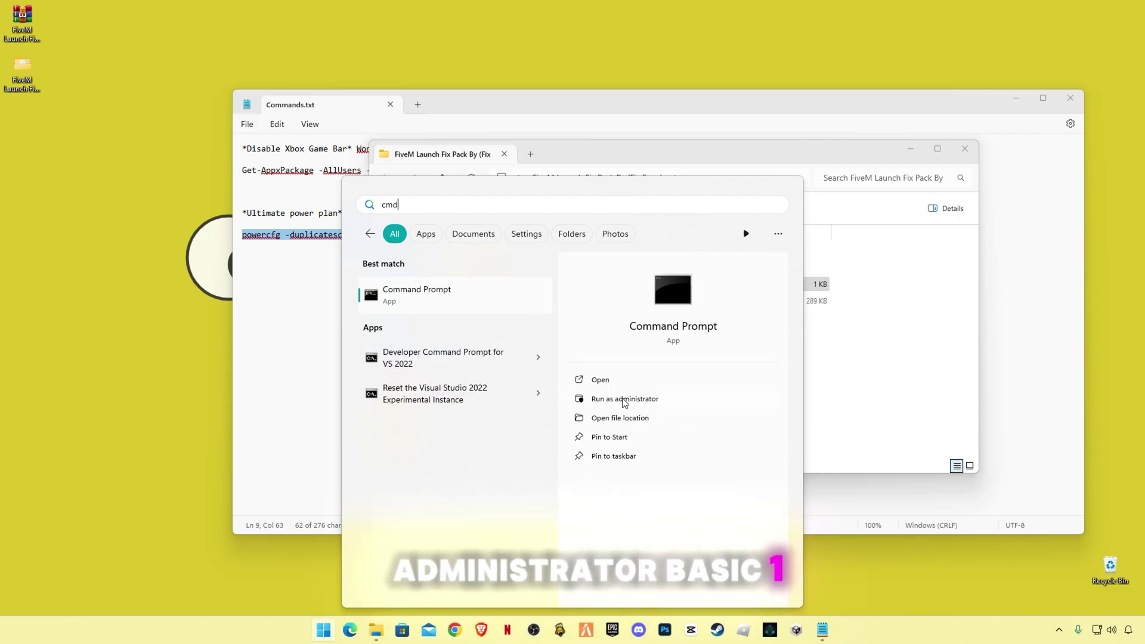
{"action": "left_click", "coordinate": [623, 399]}
Run powercfg -duplicatescheme to add the Ultimate Performance plan, then exit Command Prompt
{"action": "type", "text": "powercfg -duplicatescheme e9a42b02-d5df-448d-aa00-03f14749eb61"}
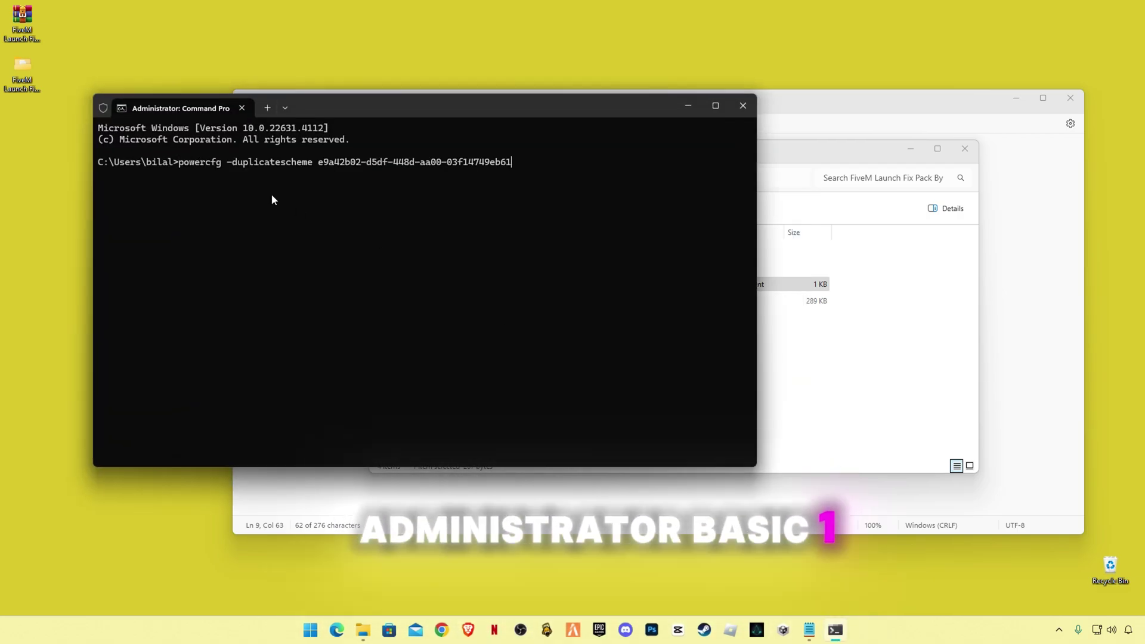
{"action": "key", "text": "Return"}
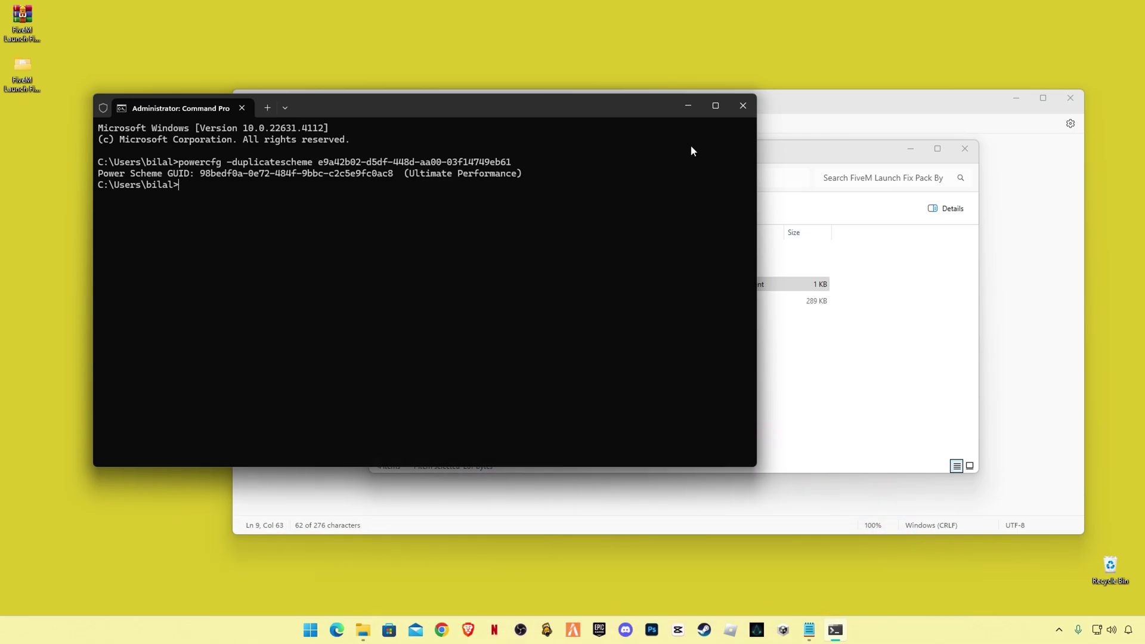
{"action": "type", "text": "exit"}
{"action": "key", "text": "Return"}
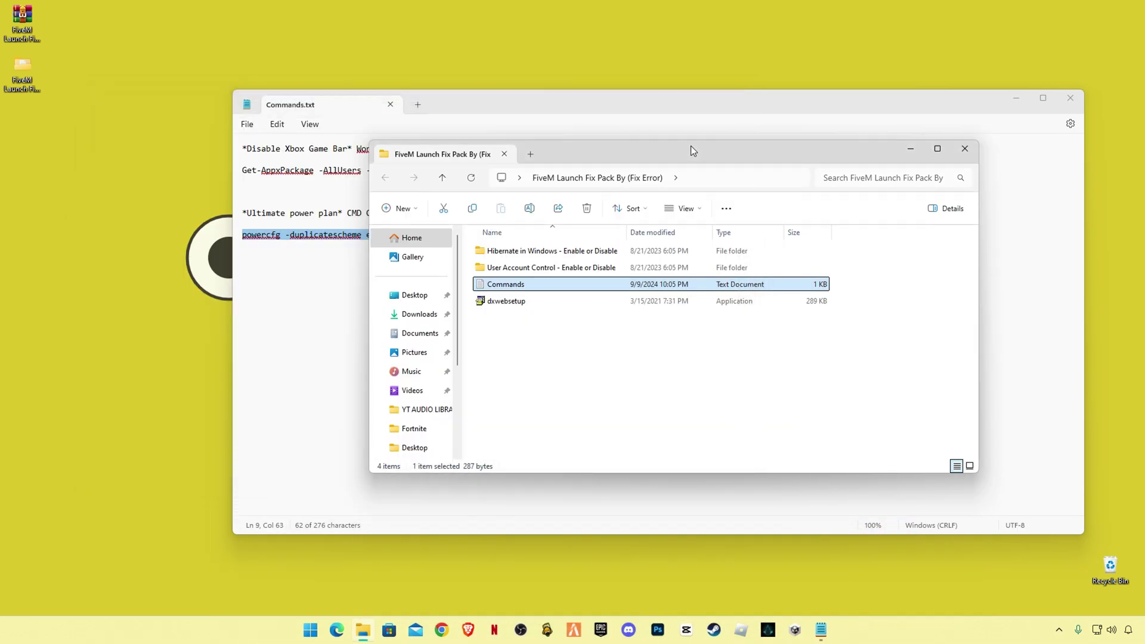
Close Commands.txt and run dxwebsetup, accepting the licence, declining the Bing Bar, then finishing
{"action": "left_click", "coordinate": [1070, 98]}
{"action": "left_click", "coordinate": [521, 303]}
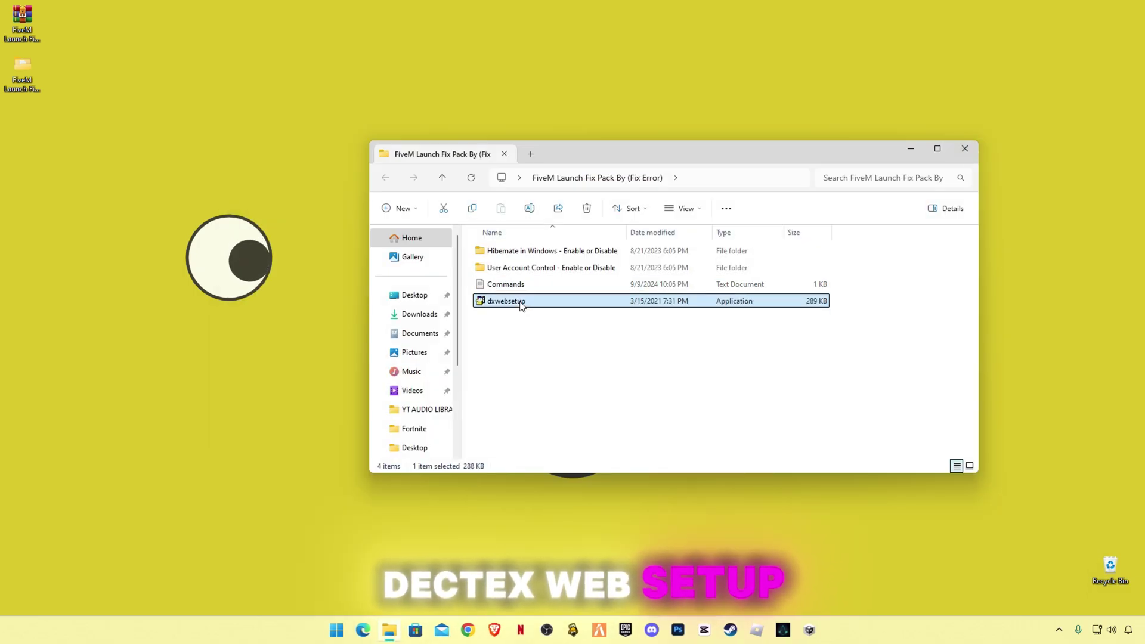
{"action": "double_click", "coordinate": [510, 302]}
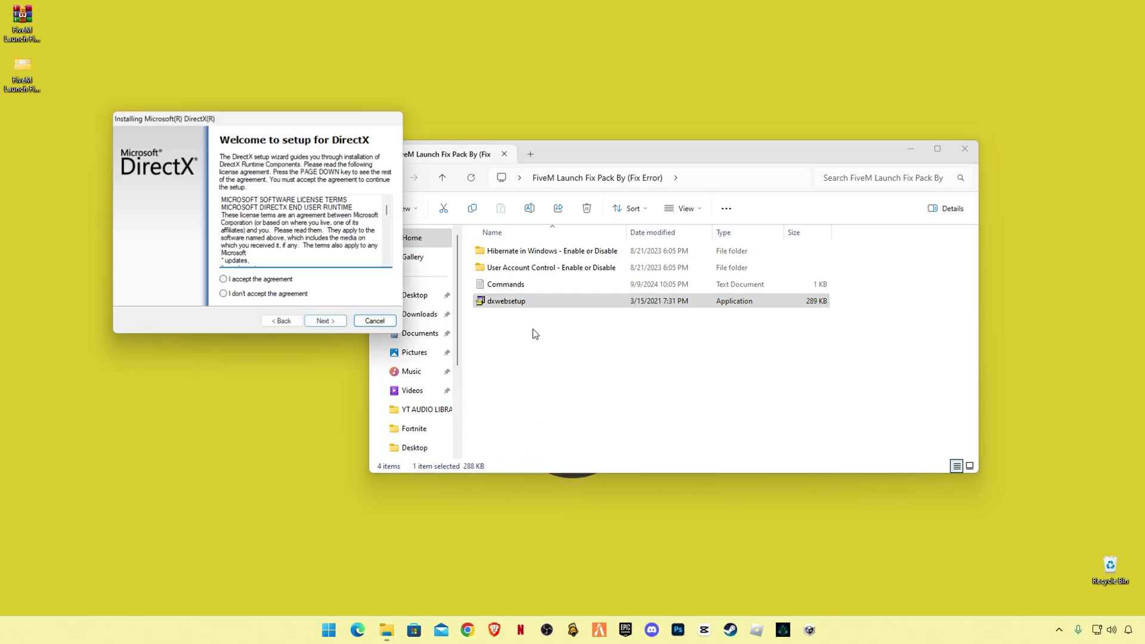
{"action": "left_click", "coordinate": [269, 283]}
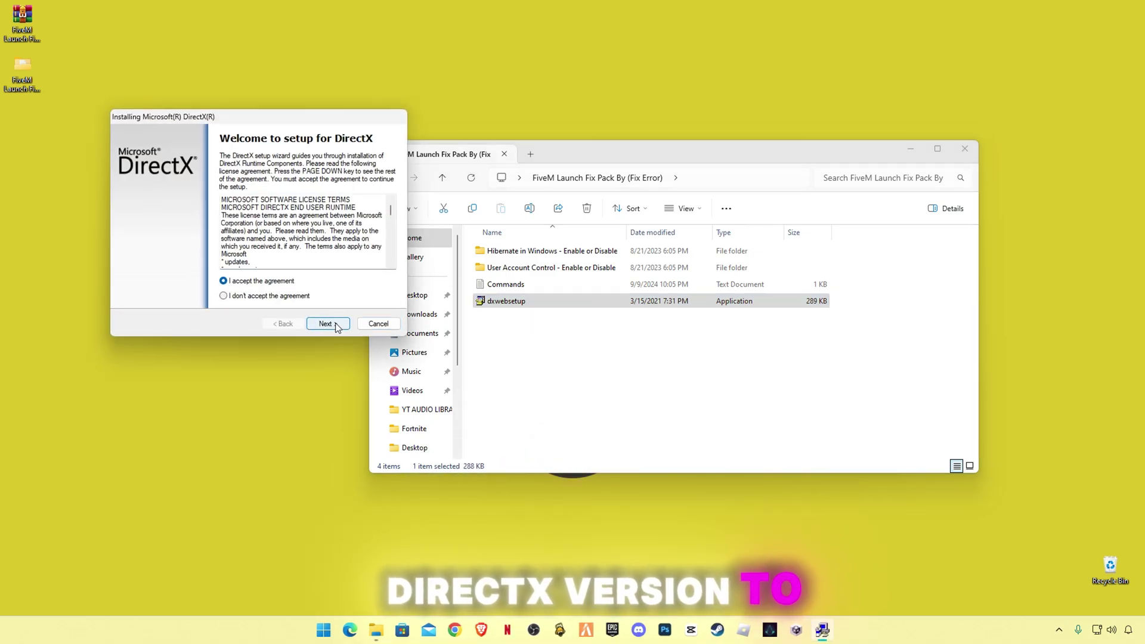
{"action": "left_click", "coordinate": [326, 323]}
{"action": "left_click", "coordinate": [238, 244]}
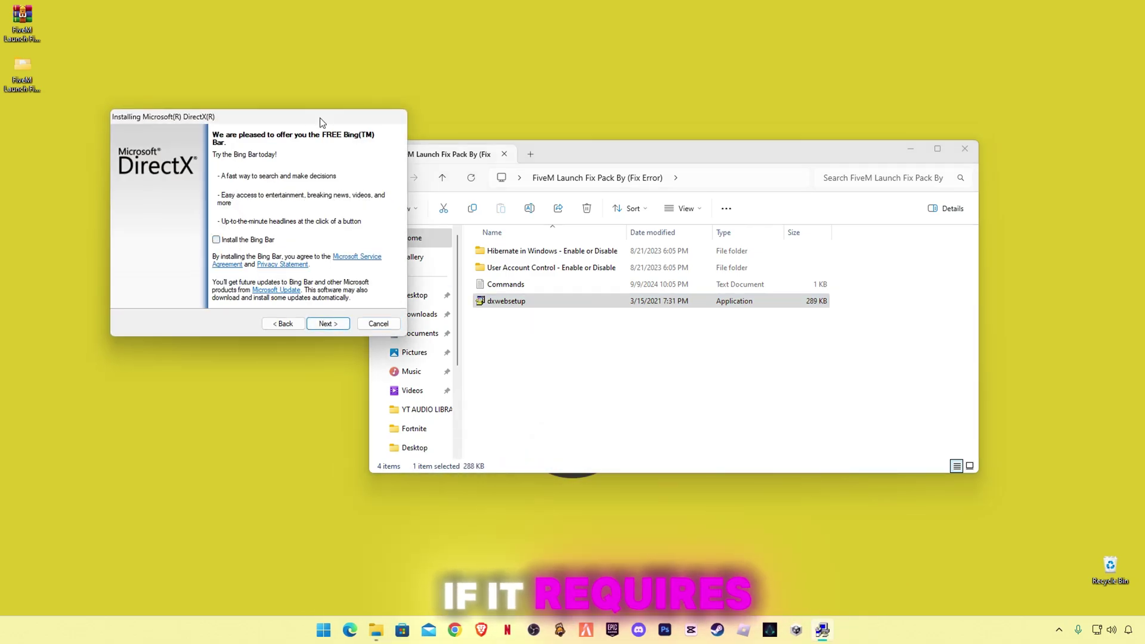
{"action": "left_click", "coordinate": [331, 325]}
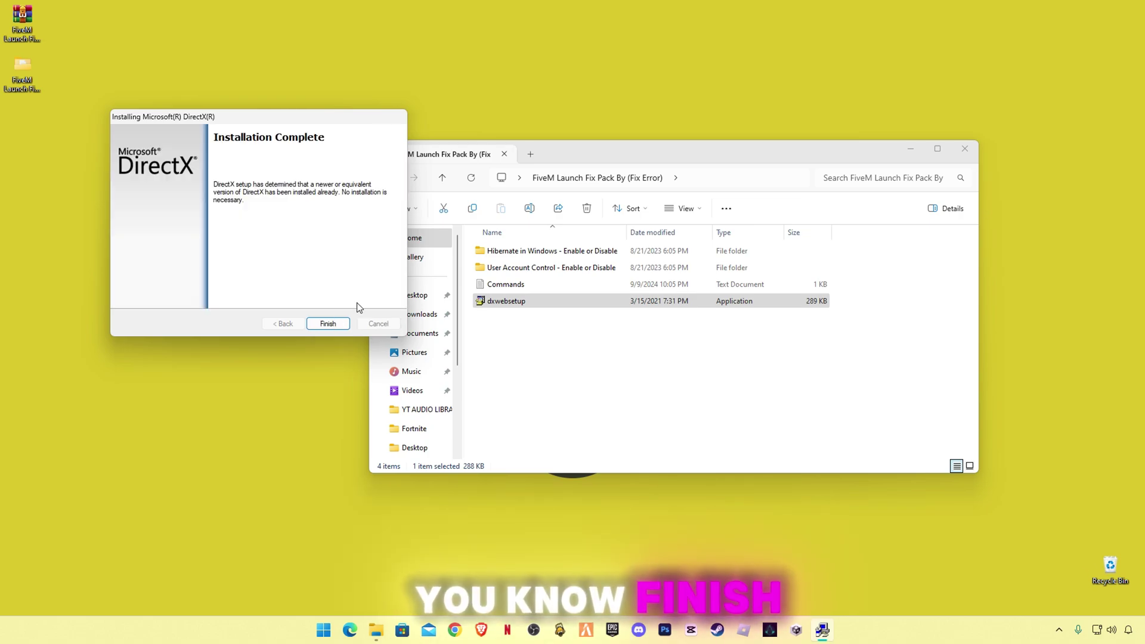
{"action": "left_click", "coordinate": [334, 323]}
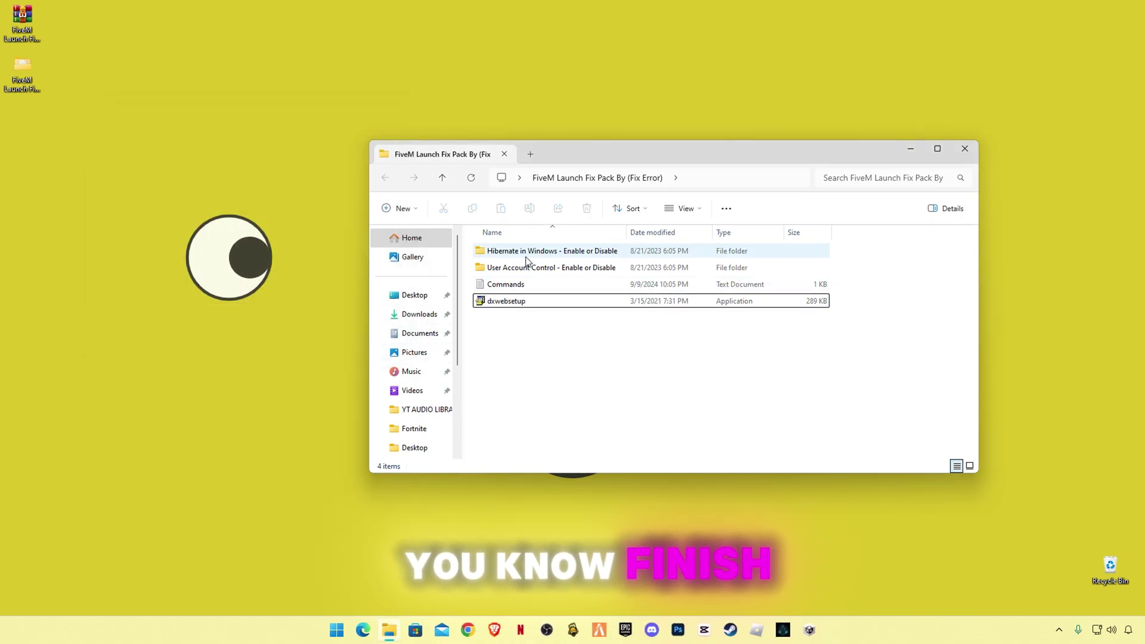
Merge Disable Hibernate.reg from the Hibernate in Windows folder into the registry
{"action": "left_click", "coordinate": [555, 251]}
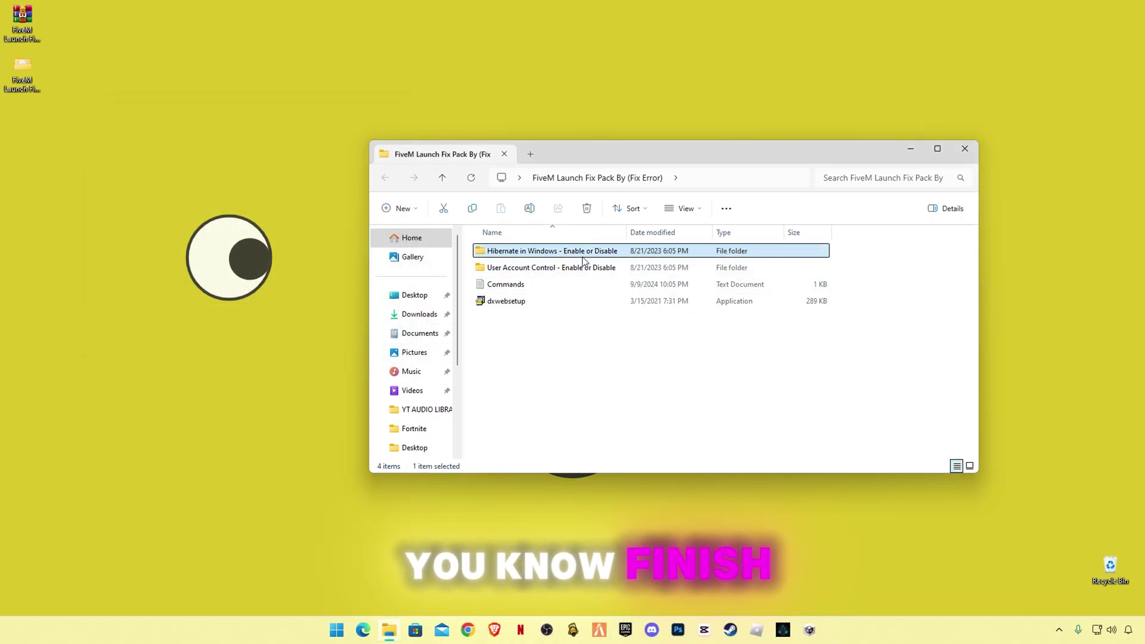
{"action": "double_click", "coordinate": [531, 253]}
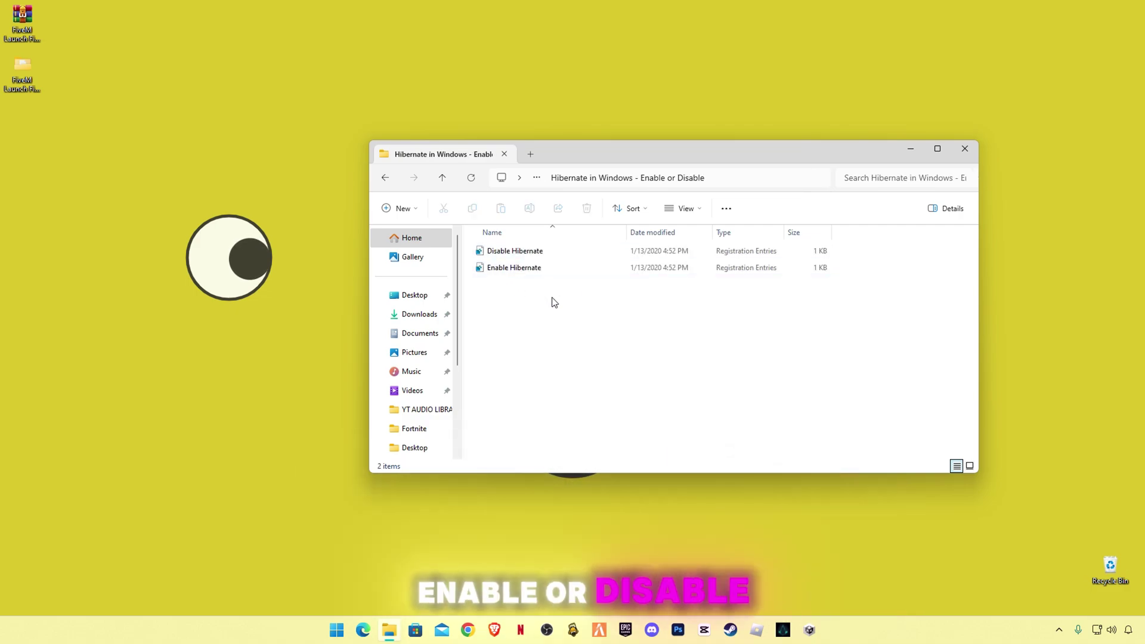
{"action": "double_click", "coordinate": [515, 251]}
{"action": "left_click", "coordinate": [664, 334]}
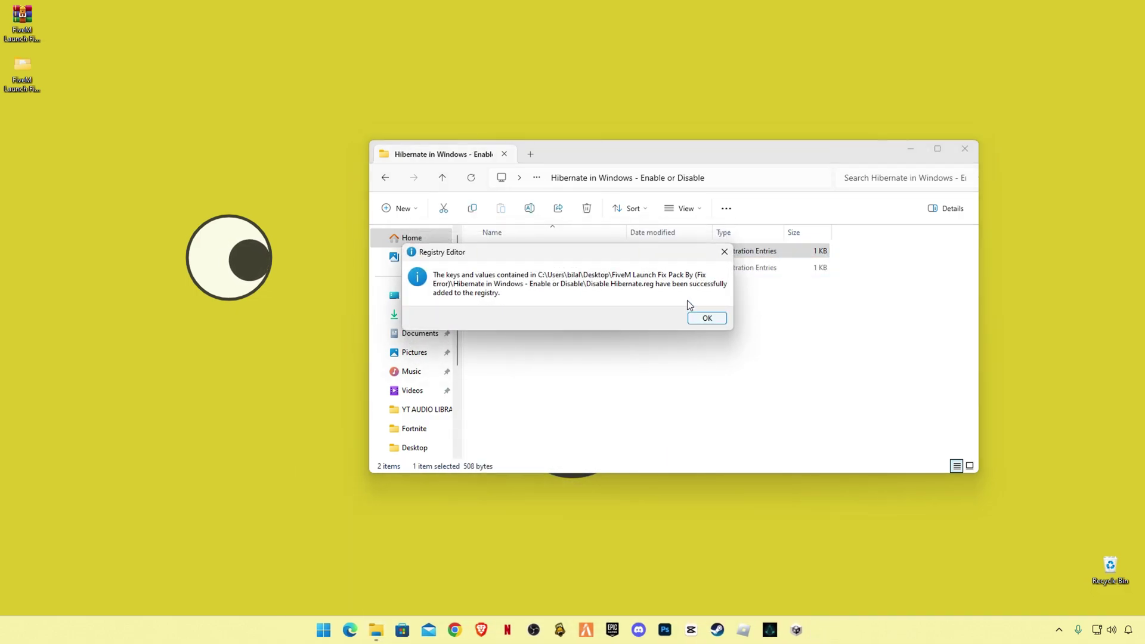
{"action": "left_click", "coordinate": [704, 317]}
{"action": "left_click", "coordinate": [385, 185]}
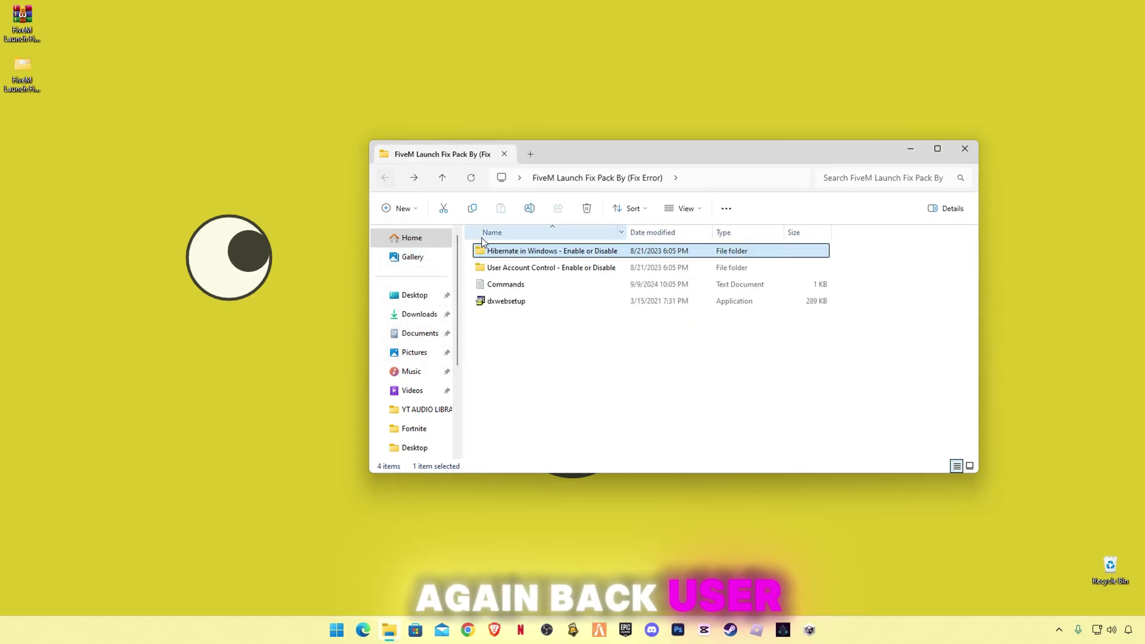
Merge Disable User Account Control.reg into the registry and return to the fix pack folder
{"action": "double_click", "coordinate": [522, 271]}
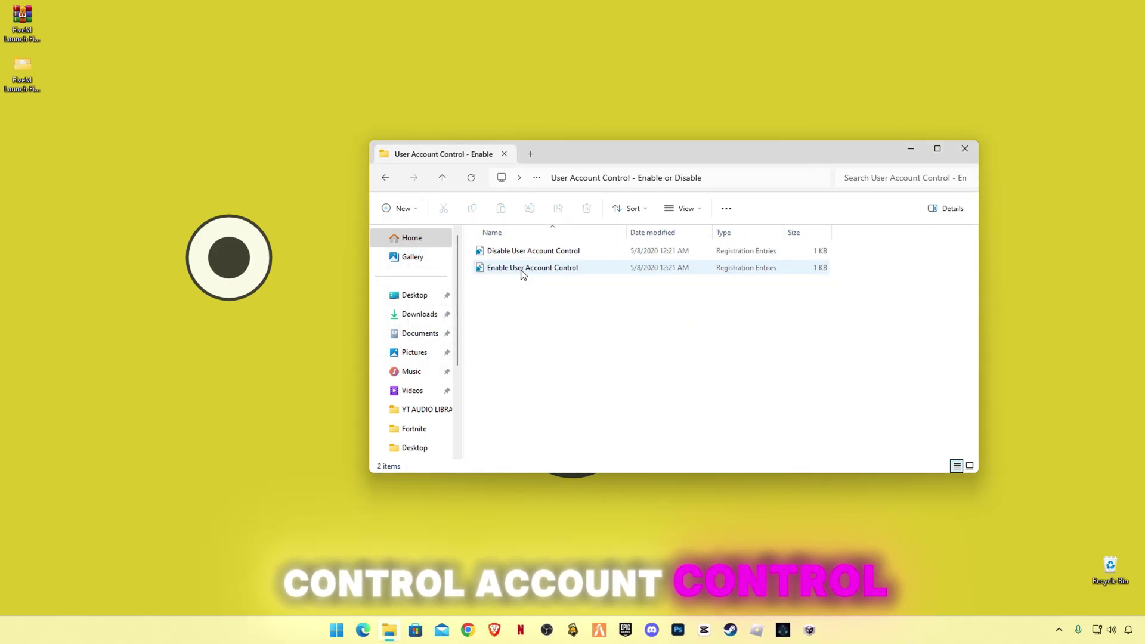
{"action": "left_click", "coordinate": [515, 257]}
{"action": "double_click", "coordinate": [514, 257]}
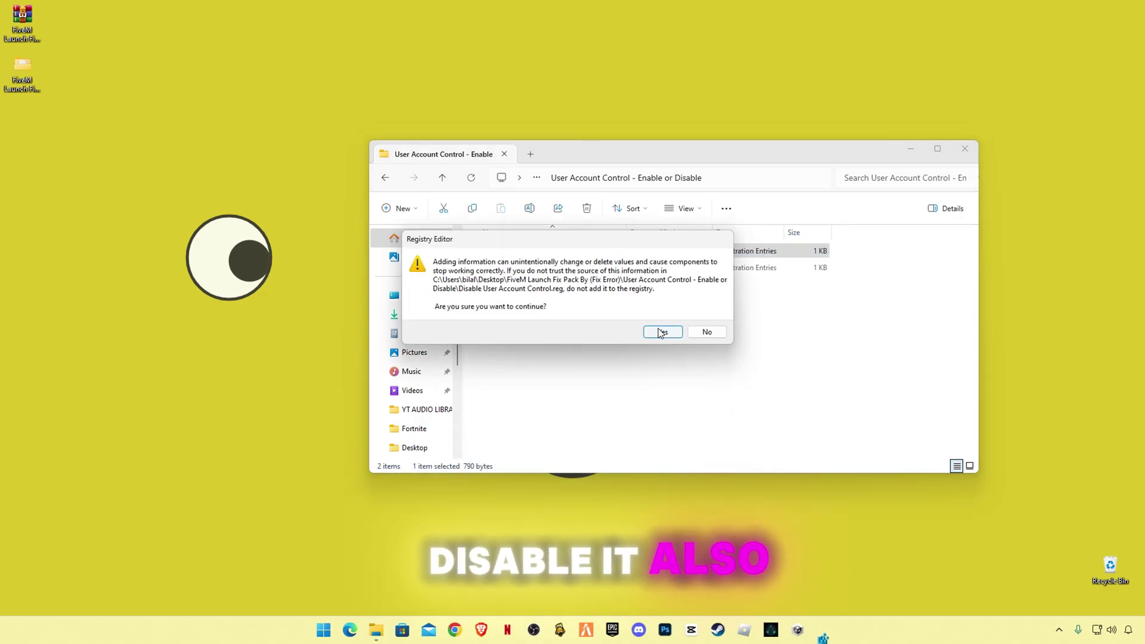
{"action": "left_click", "coordinate": [665, 333]}
{"action": "left_click", "coordinate": [705, 317]}
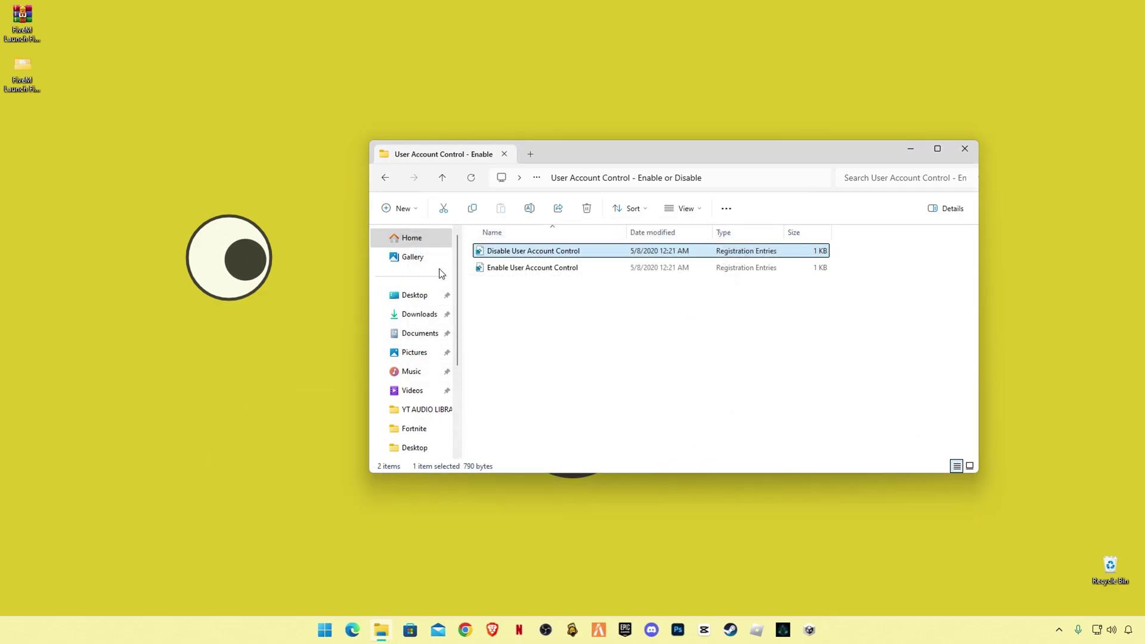
{"action": "left_click", "coordinate": [386, 180]}
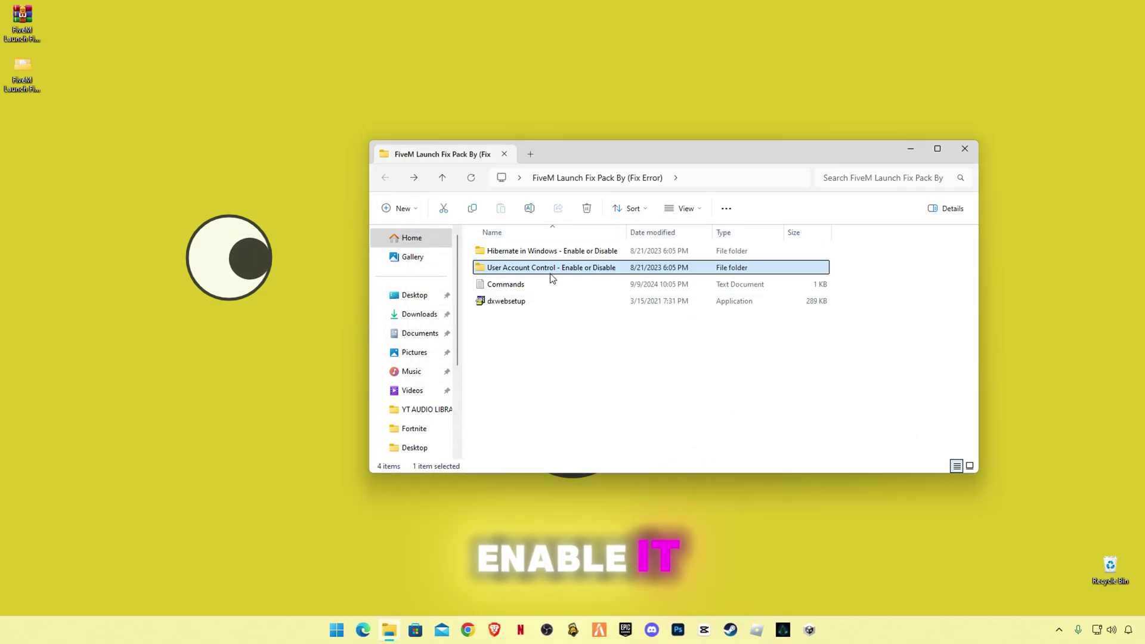
Close the File Explorer window showing the fix pack folder
{"action": "left_click", "coordinate": [964, 148]}
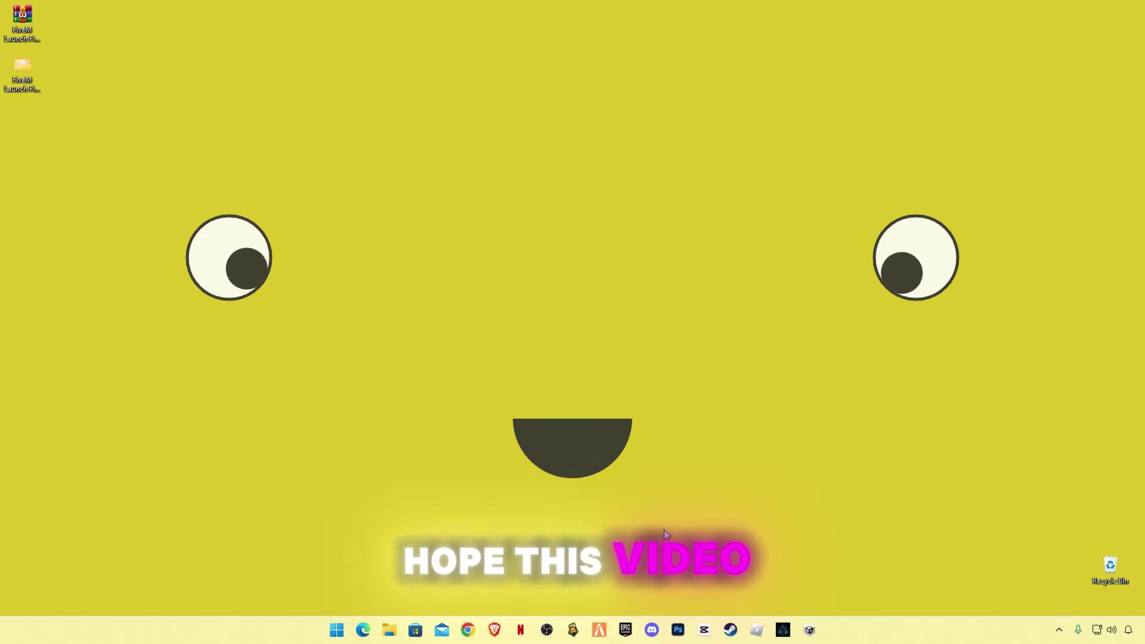